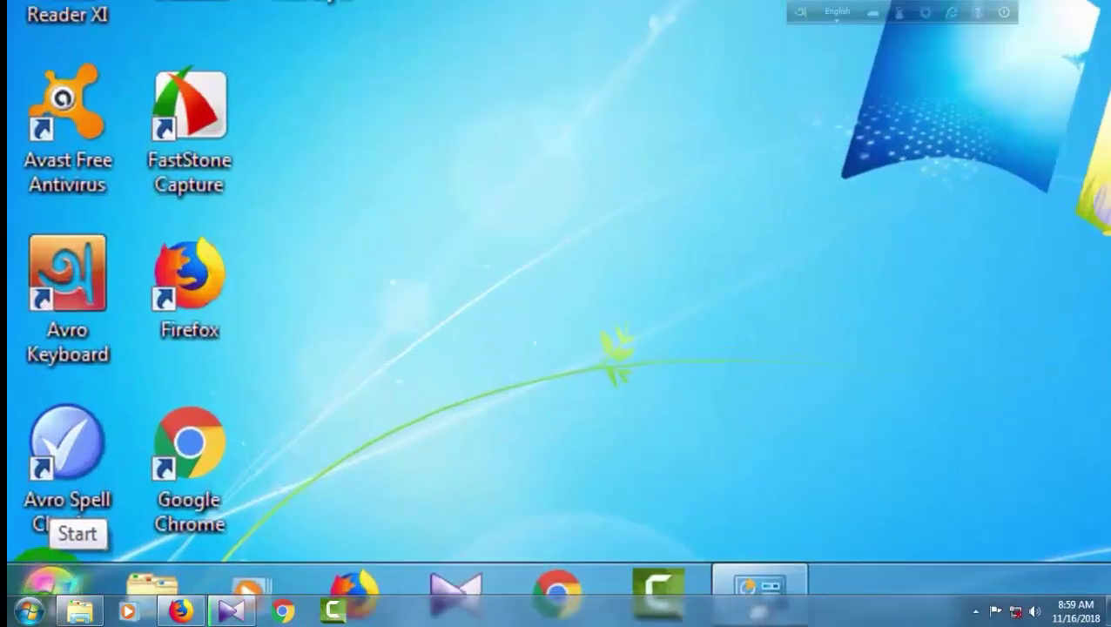
Step: Launch Word 2013 from All Programs > Microsoft Office 2013 in the Start menu
click(52, 581)
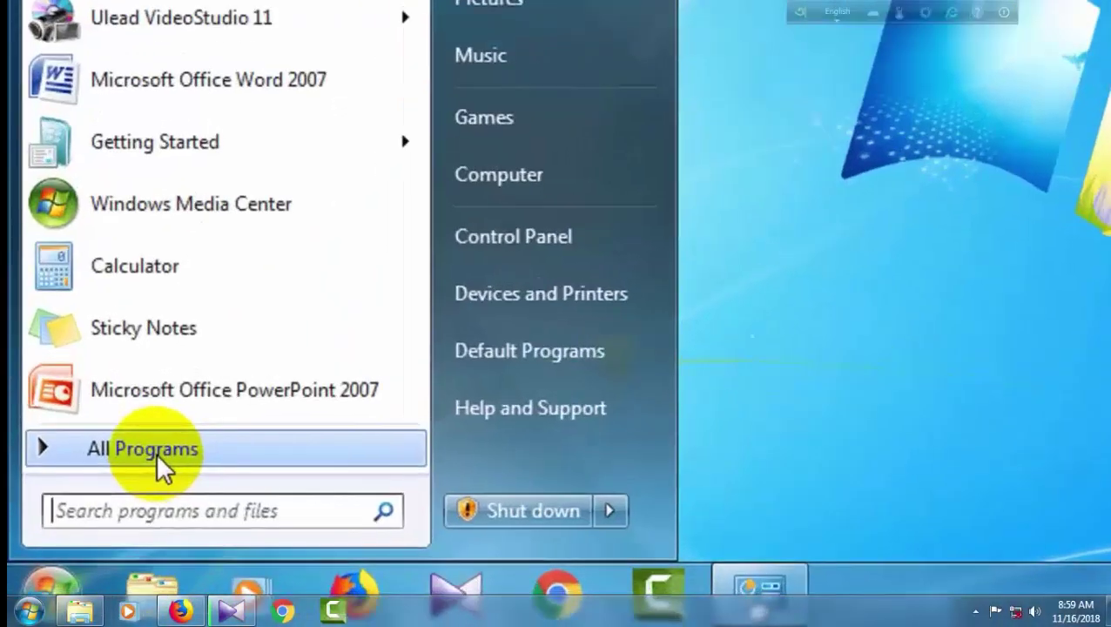
click(156, 452)
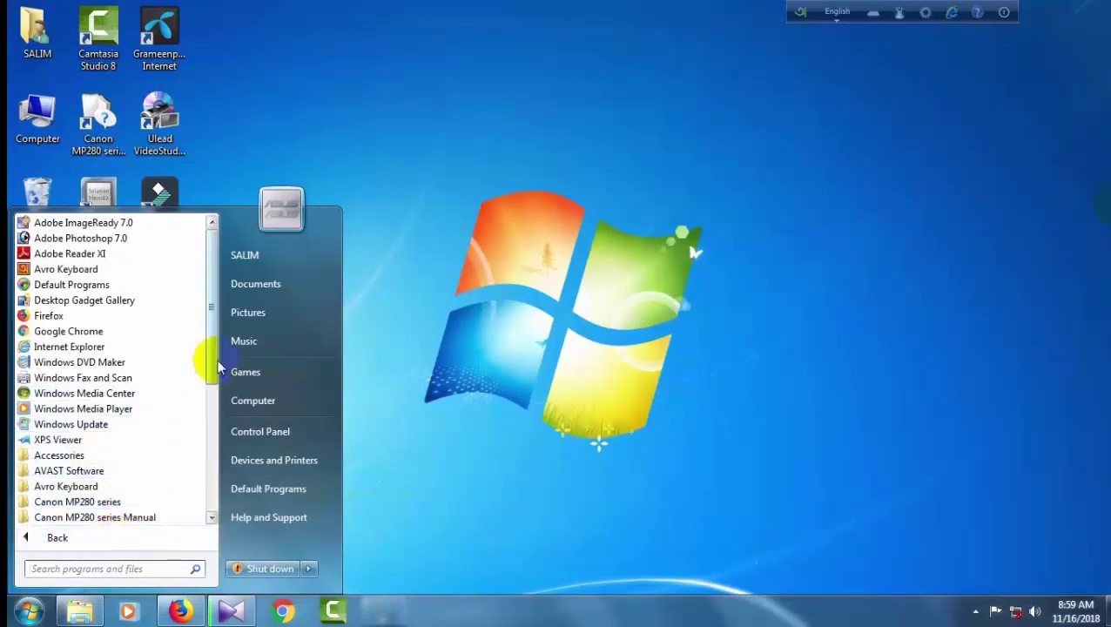
drag(211, 354, 213, 457)
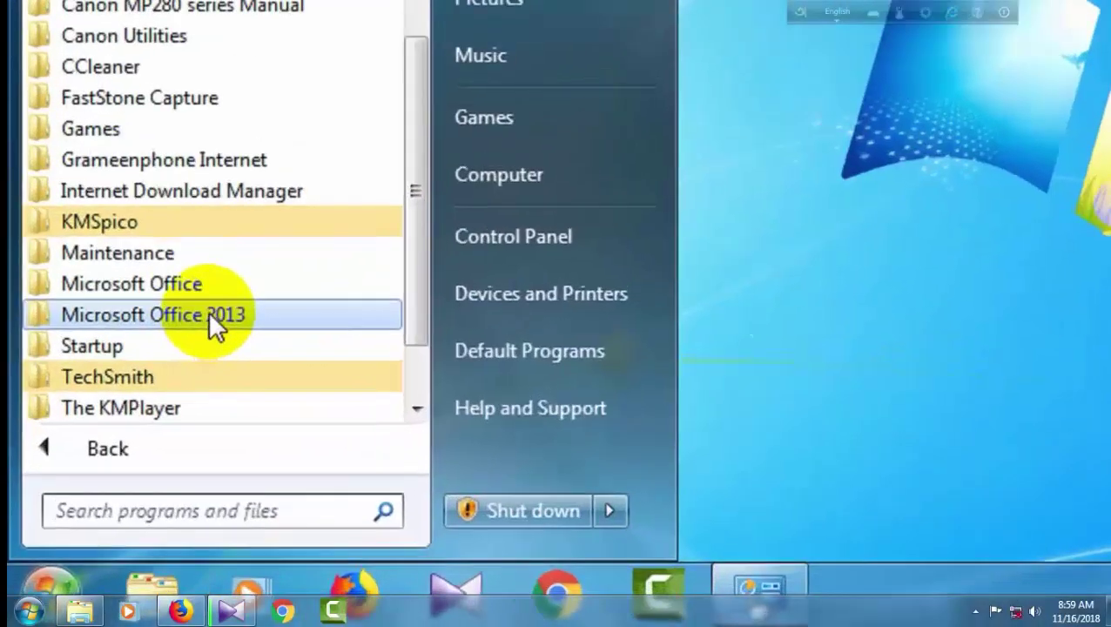
click(209, 315)
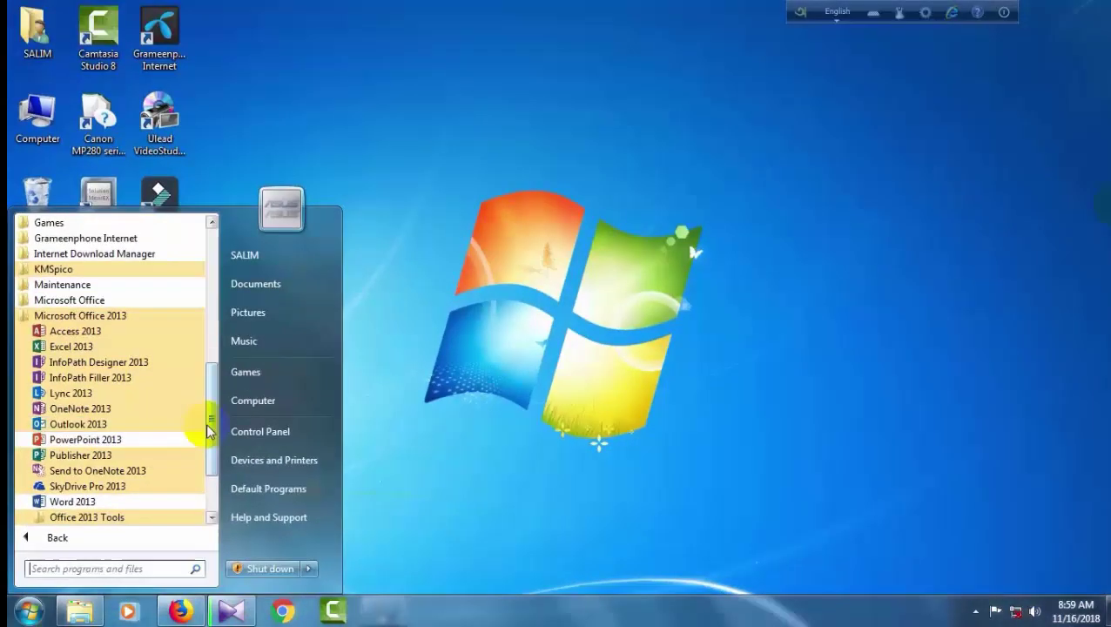
drag(413, 224, 414, 289)
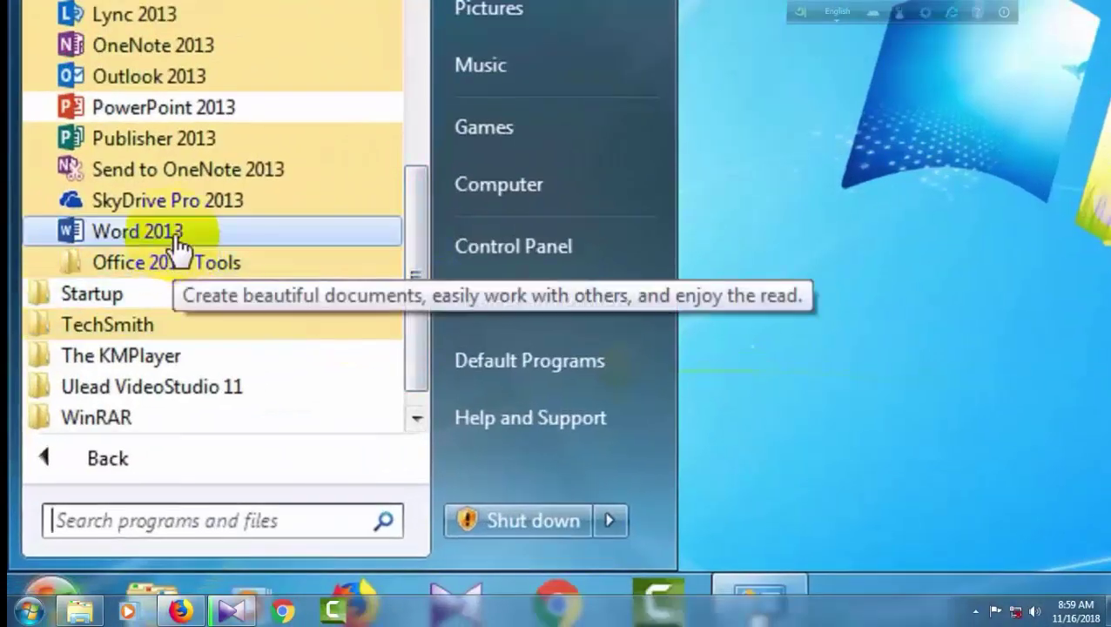
click(177, 243)
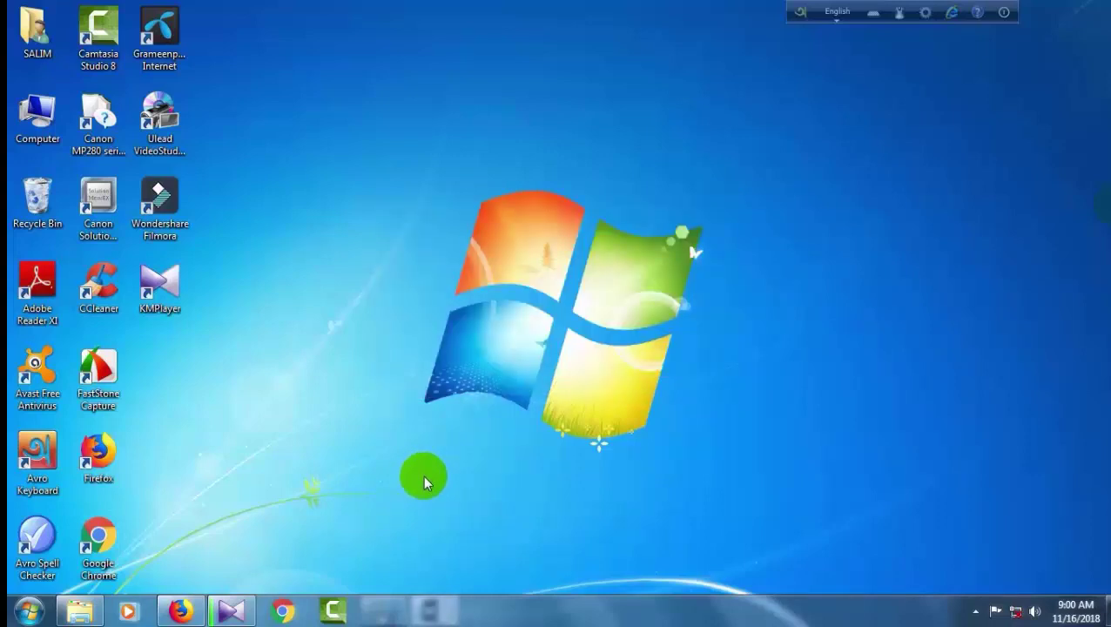
right_click(544, 290)
click(503, 287)
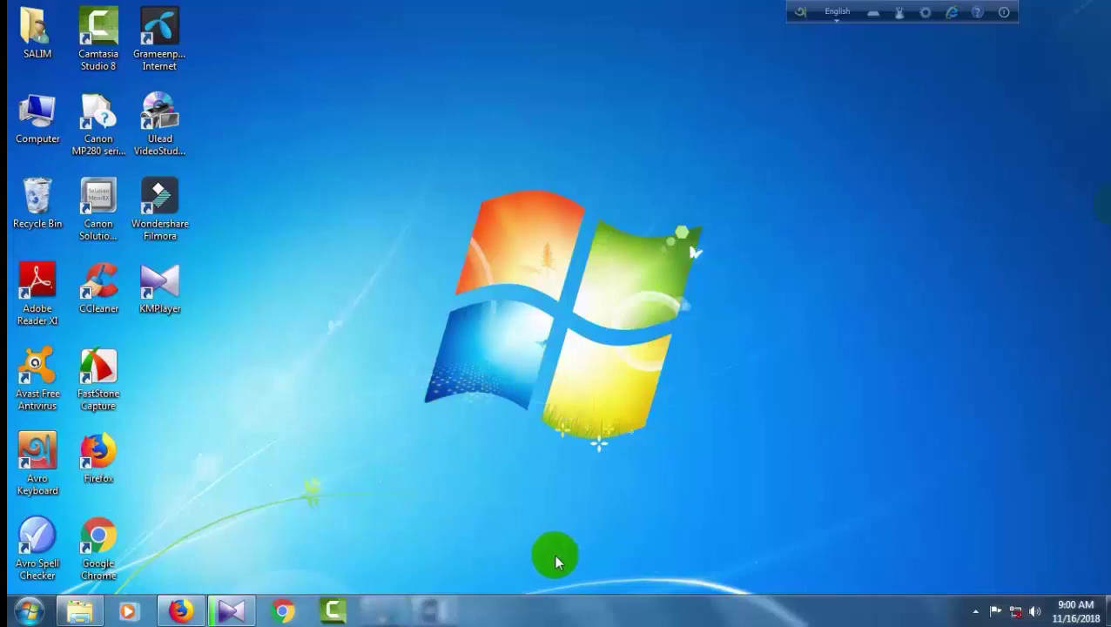
mouse_move(433, 605)
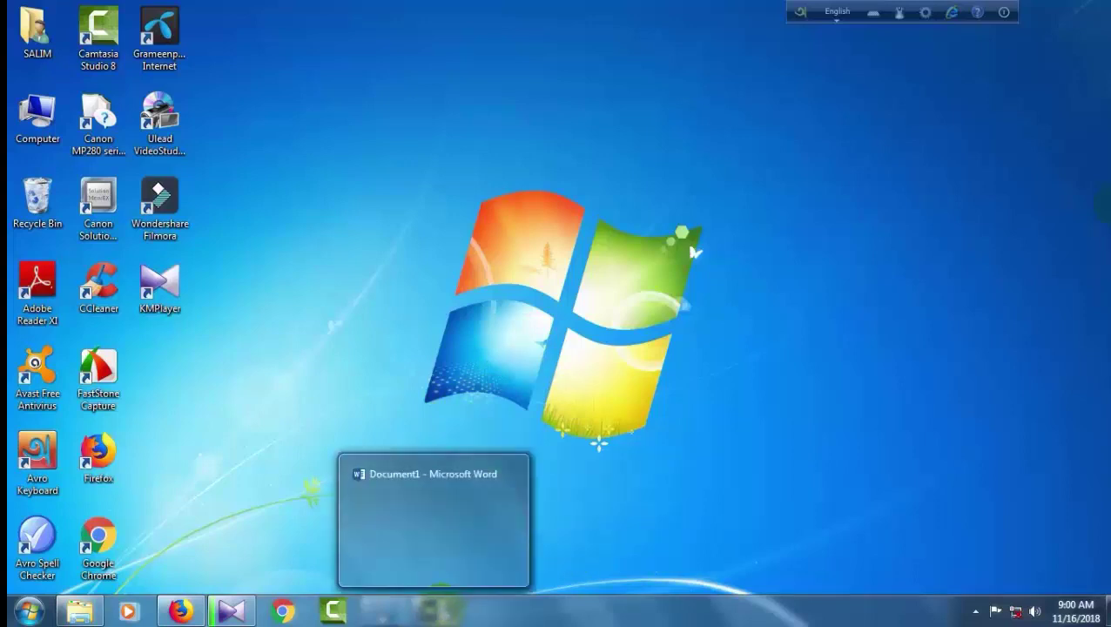
click(448, 527)
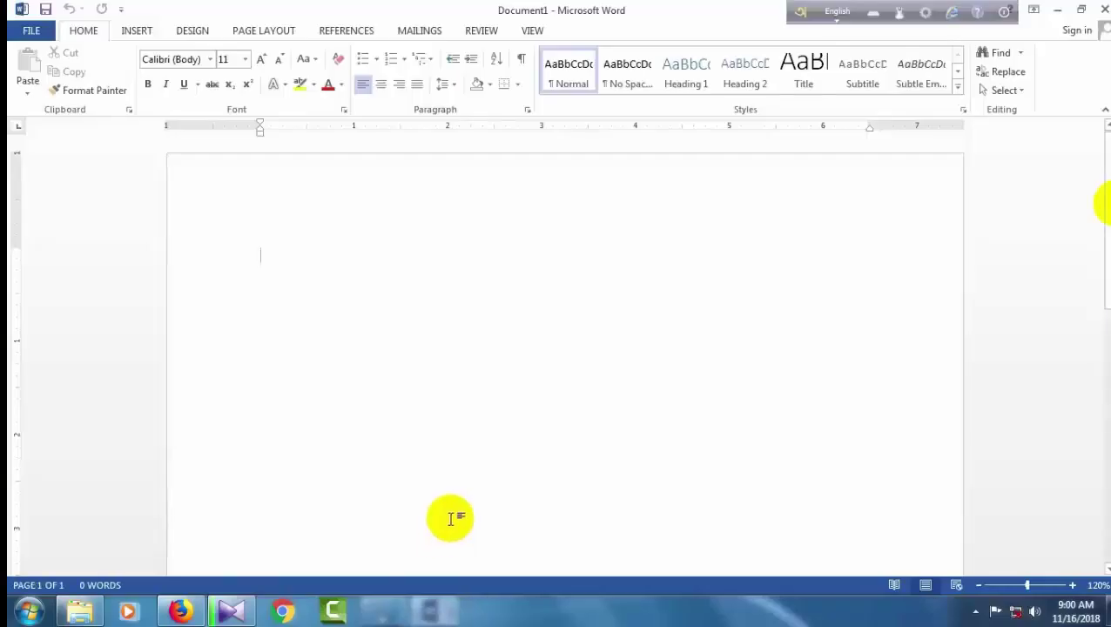
click(1058, 13)
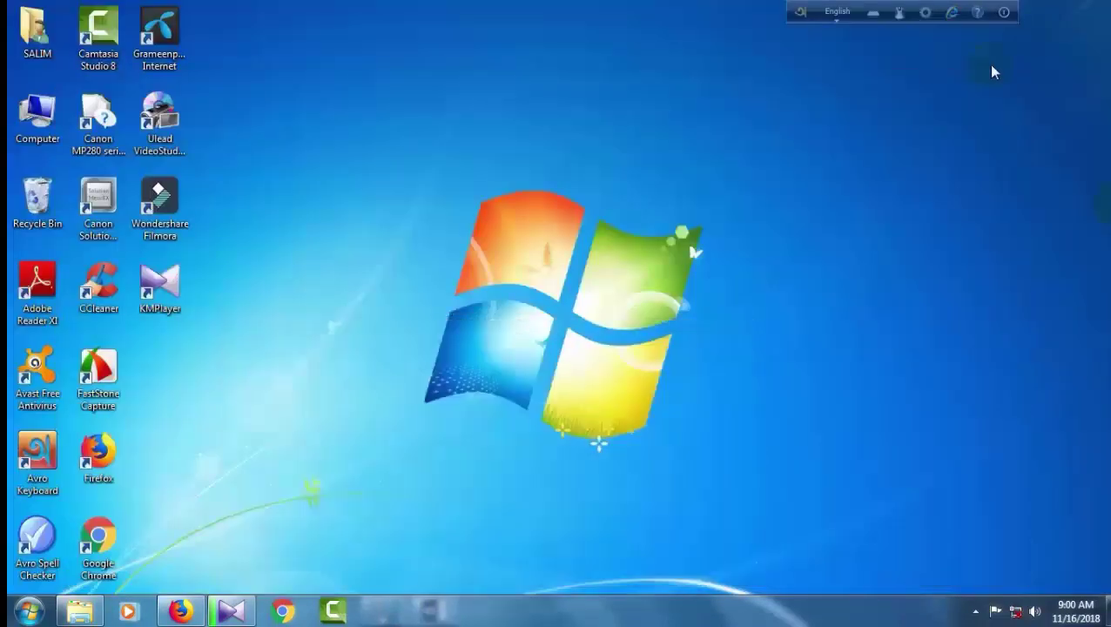
Step: Create a New Text Document on the desktop, keeping its default name
right_click(442, 203)
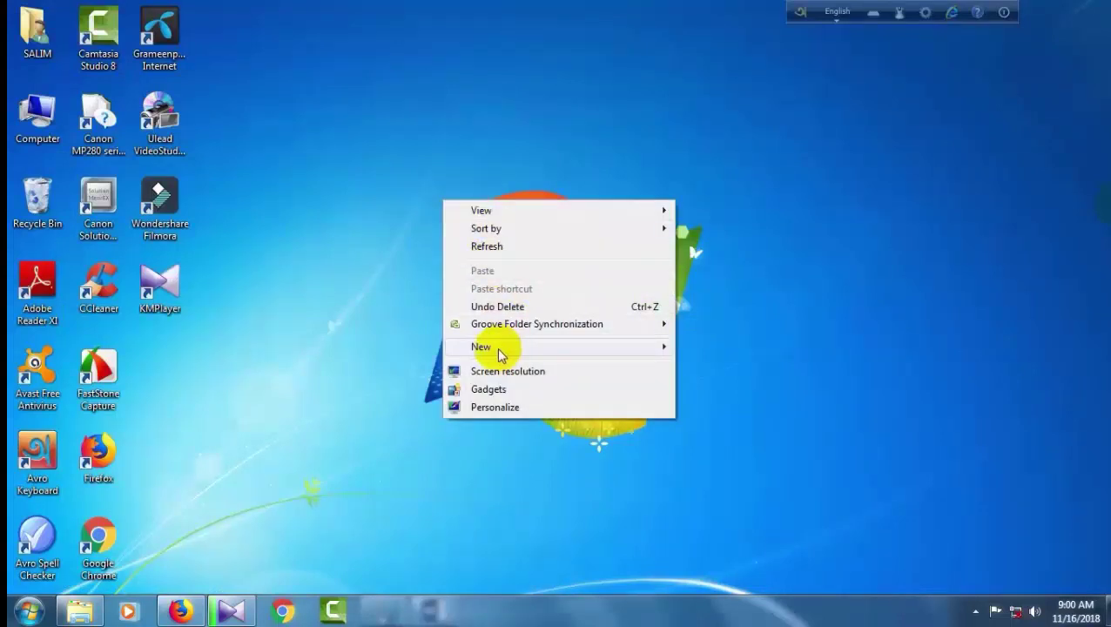
mouse_move(498, 354)
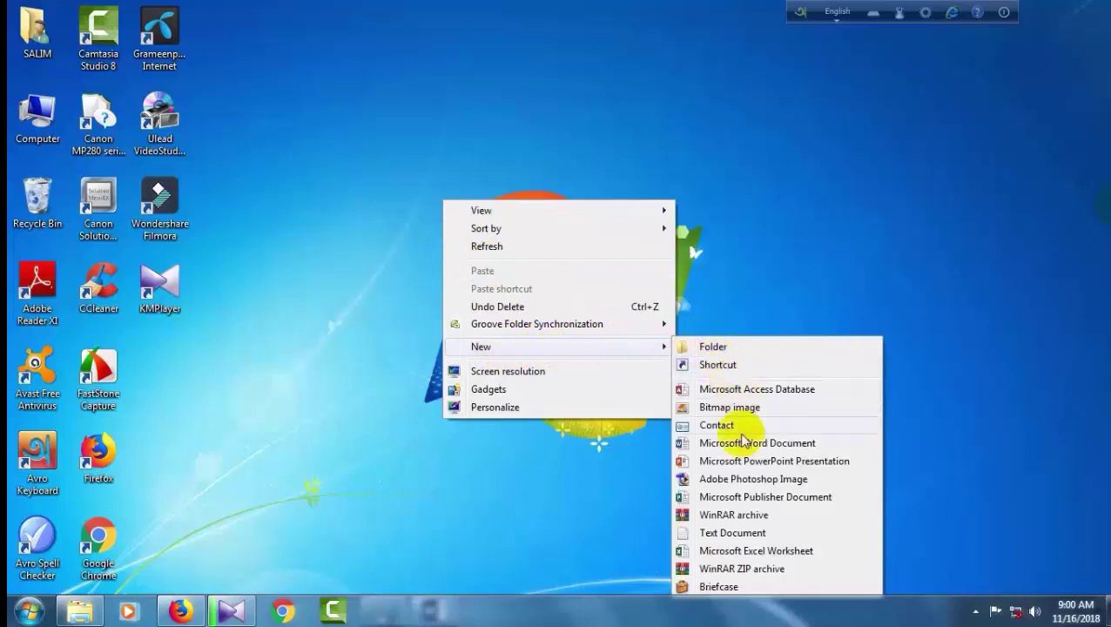
click(745, 532)
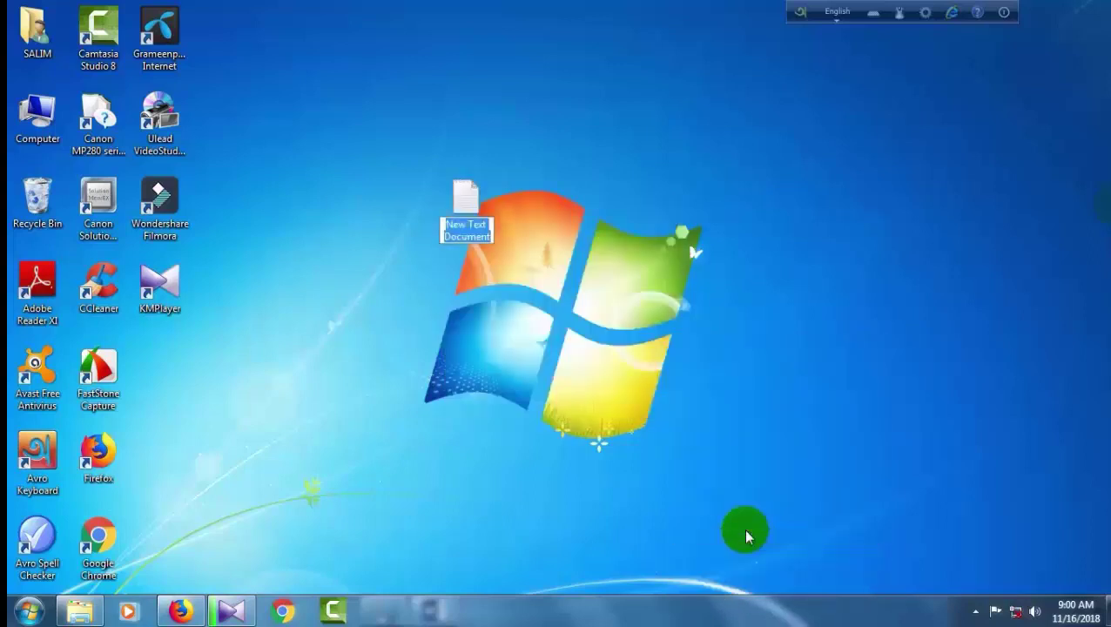
click(462, 205)
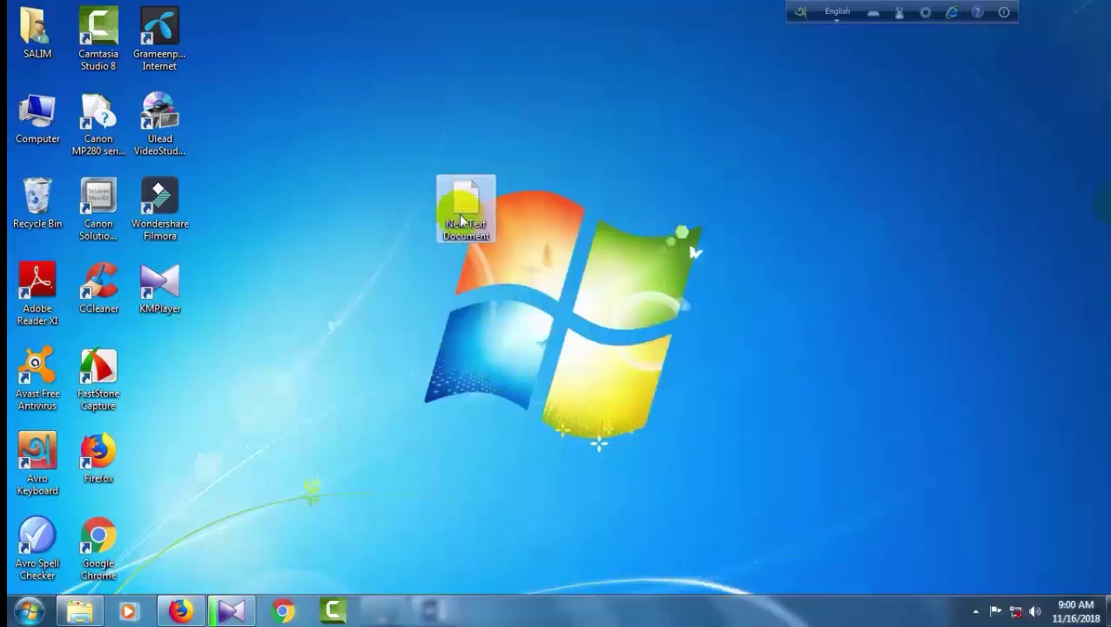
Step: Delete the New Text Document to the Recycle Bin and show the desktop's New submenu
right_click(462, 209)
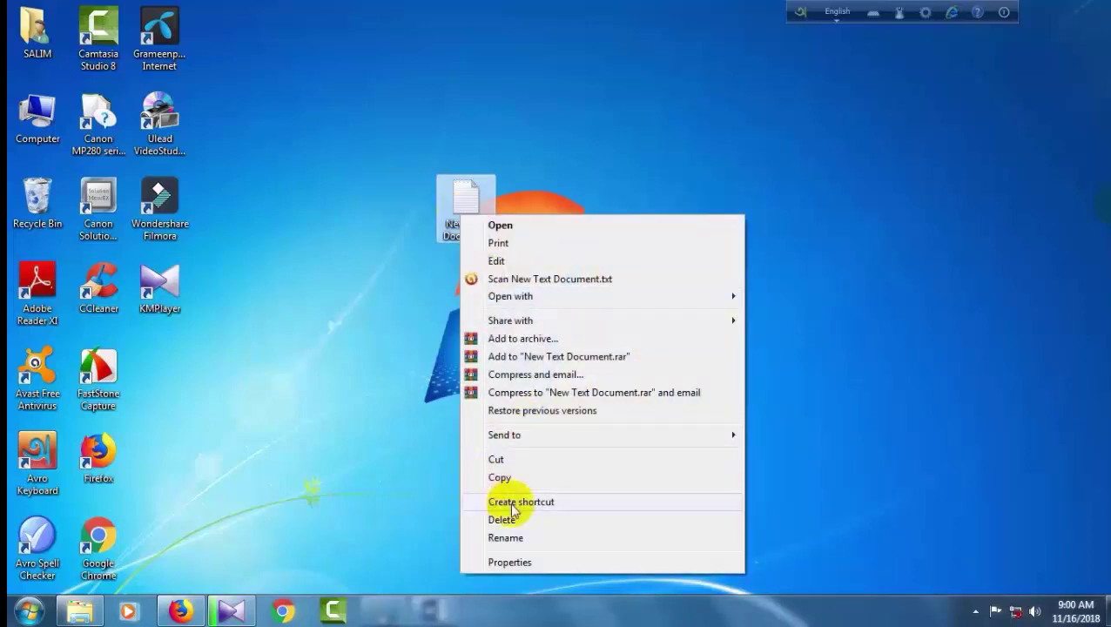
click(503, 520)
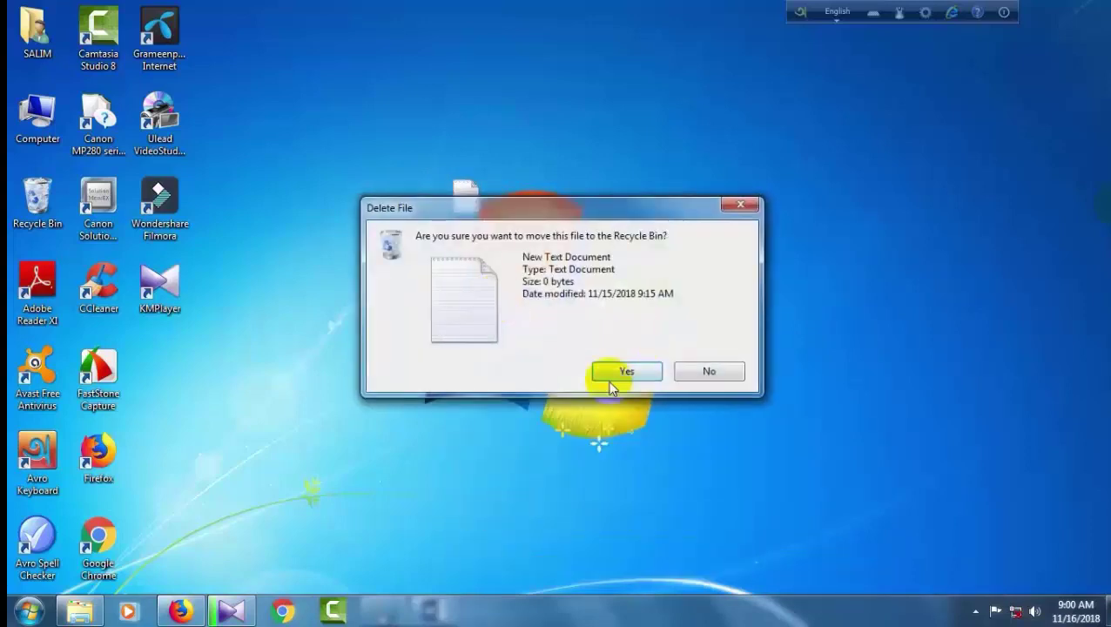
click(624, 372)
right_click(519, 289)
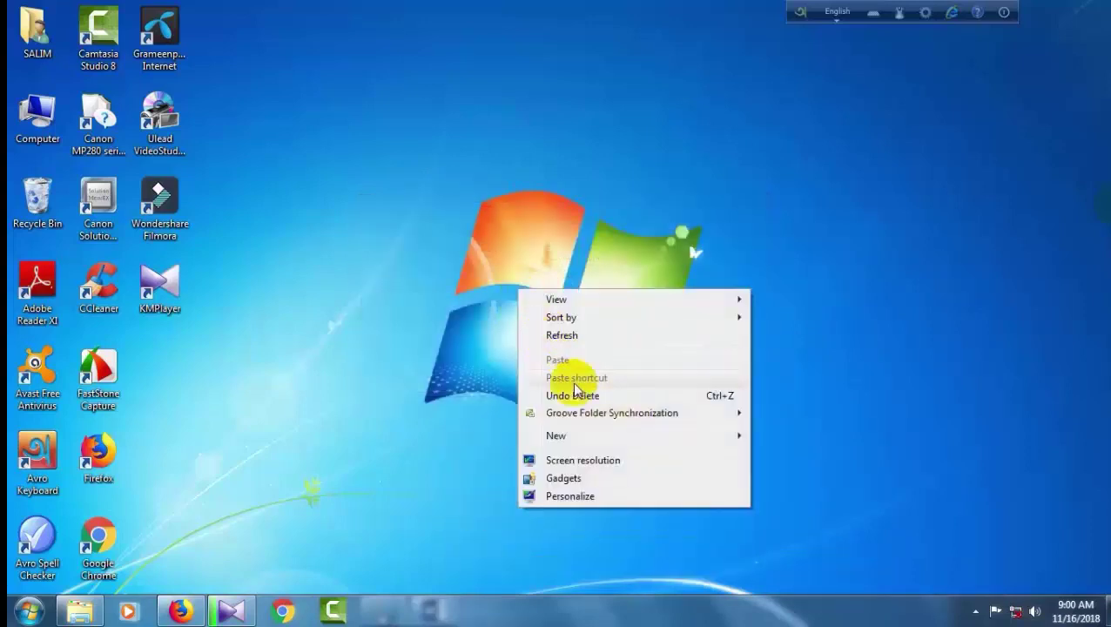
mouse_move(574, 440)
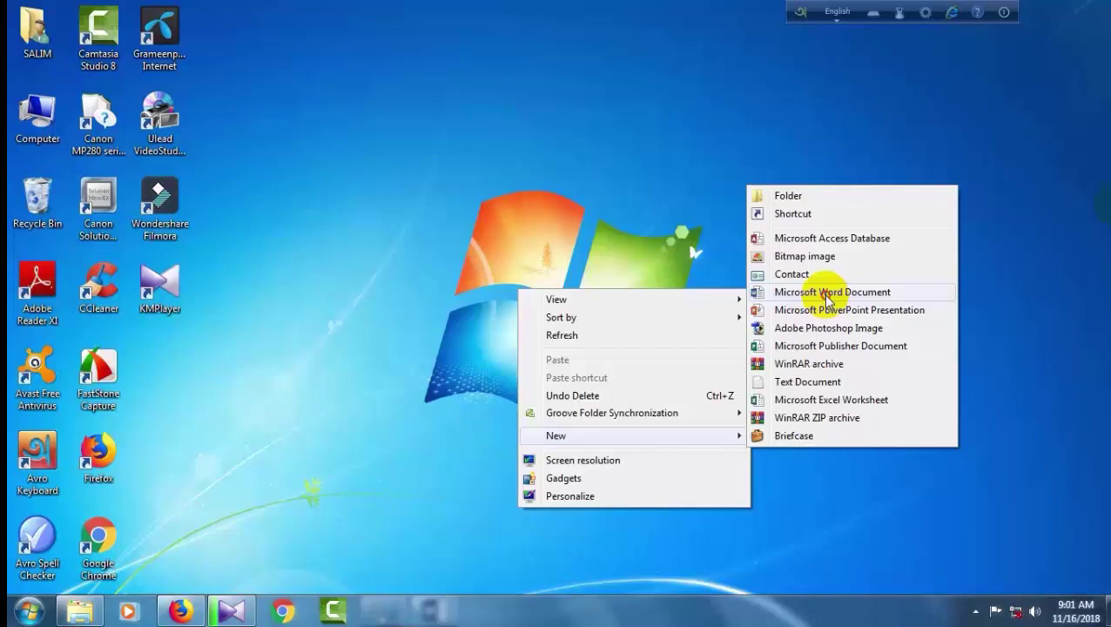
Step: Create a New Microsoft Word Document on the desktop, open it in Word, and close it
click(782, 312)
click(621, 316)
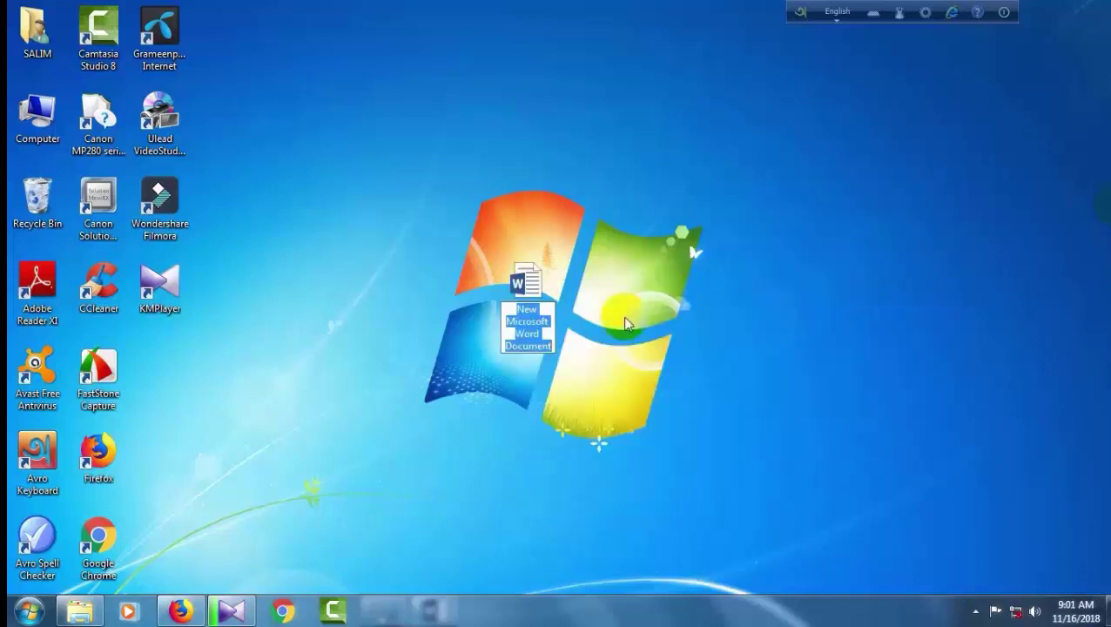
click(530, 303)
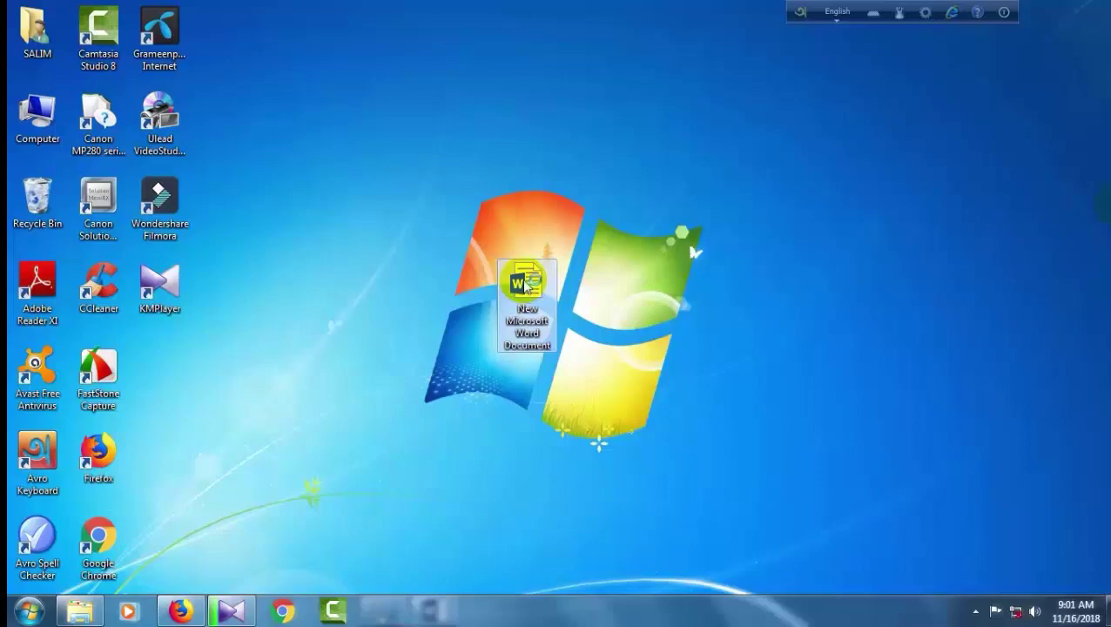
double_click(527, 285)
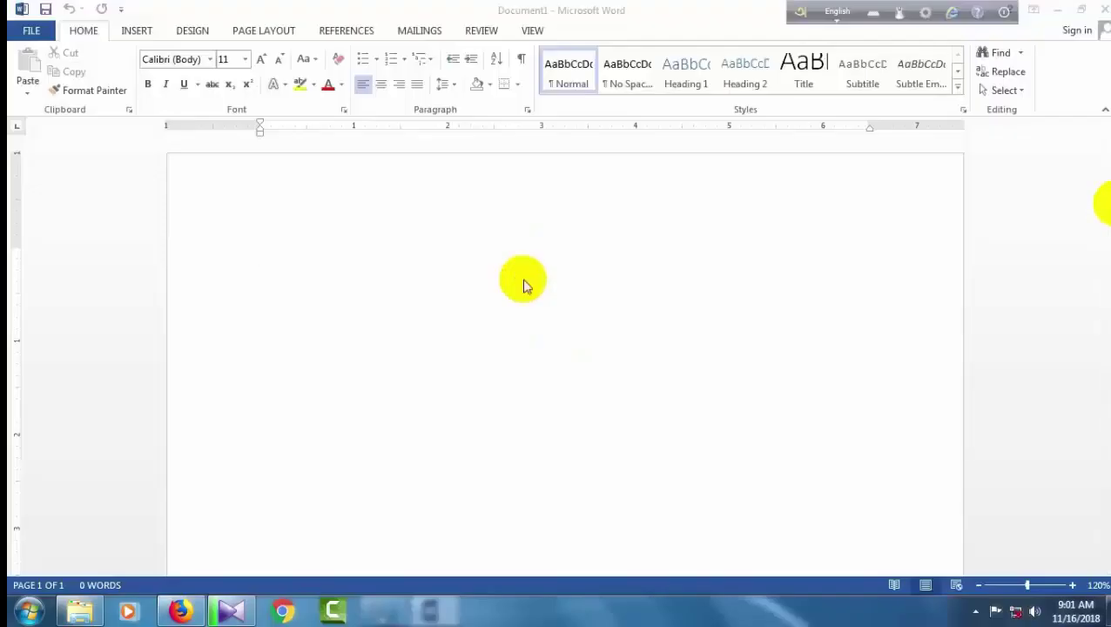
key(alt+F4)
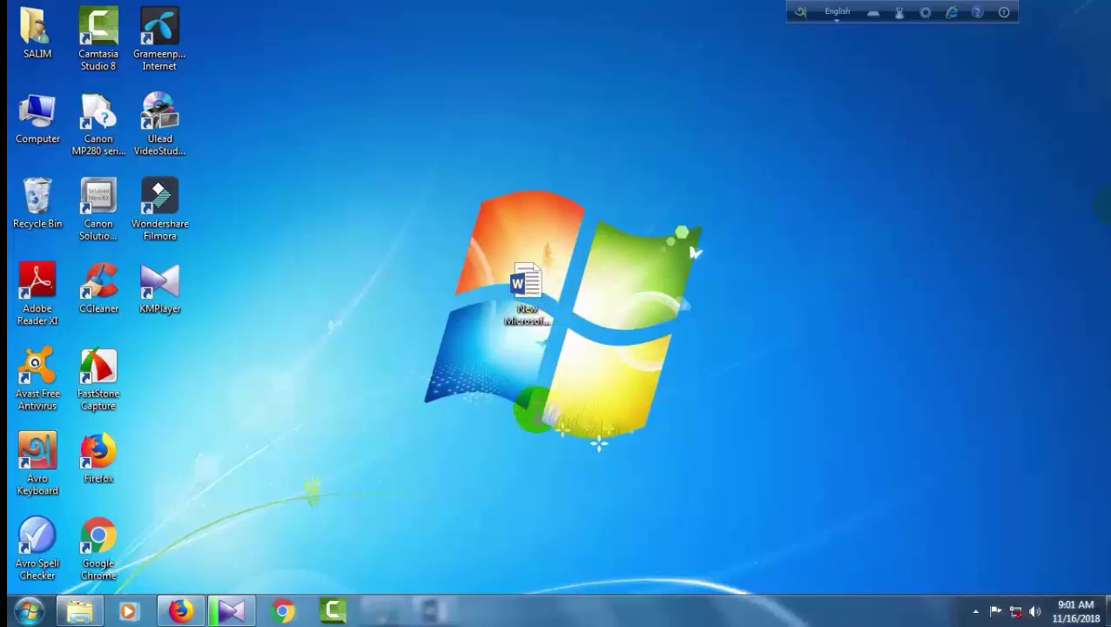
Step: Check the Word file's shortcut menu, then show Word's recent-files list from the taskbar
right_click(468, 405)
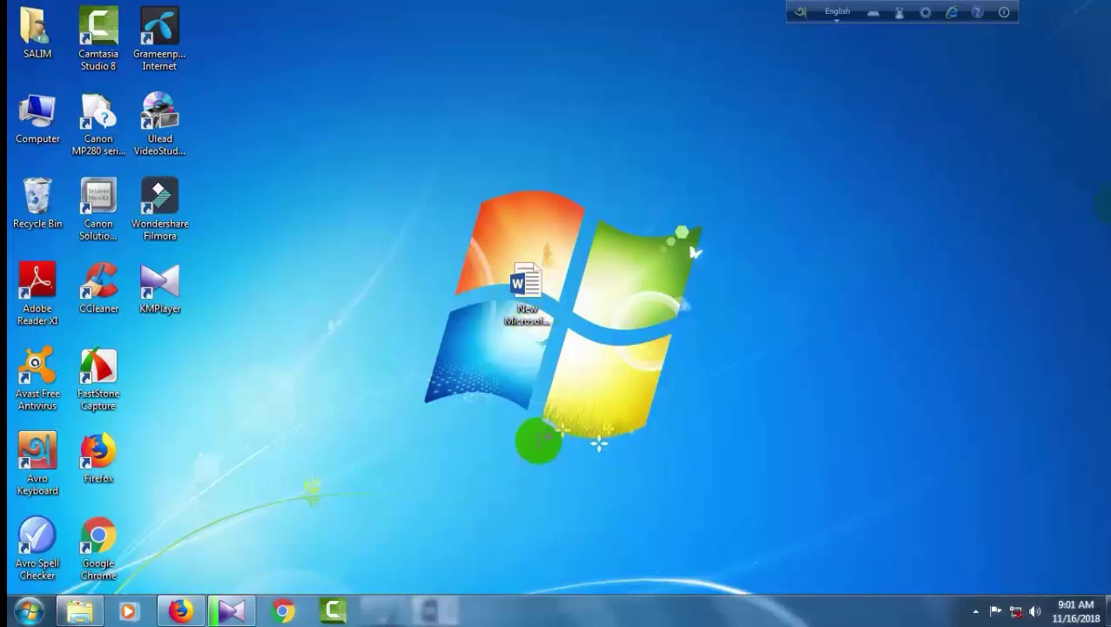
right_click(523, 289)
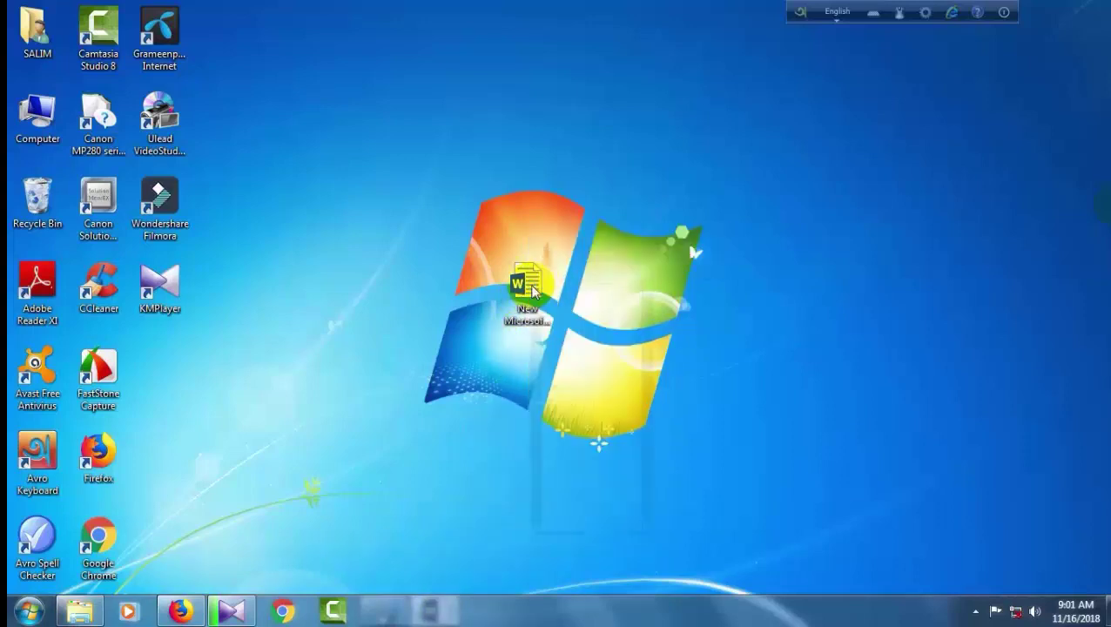
click(519, 286)
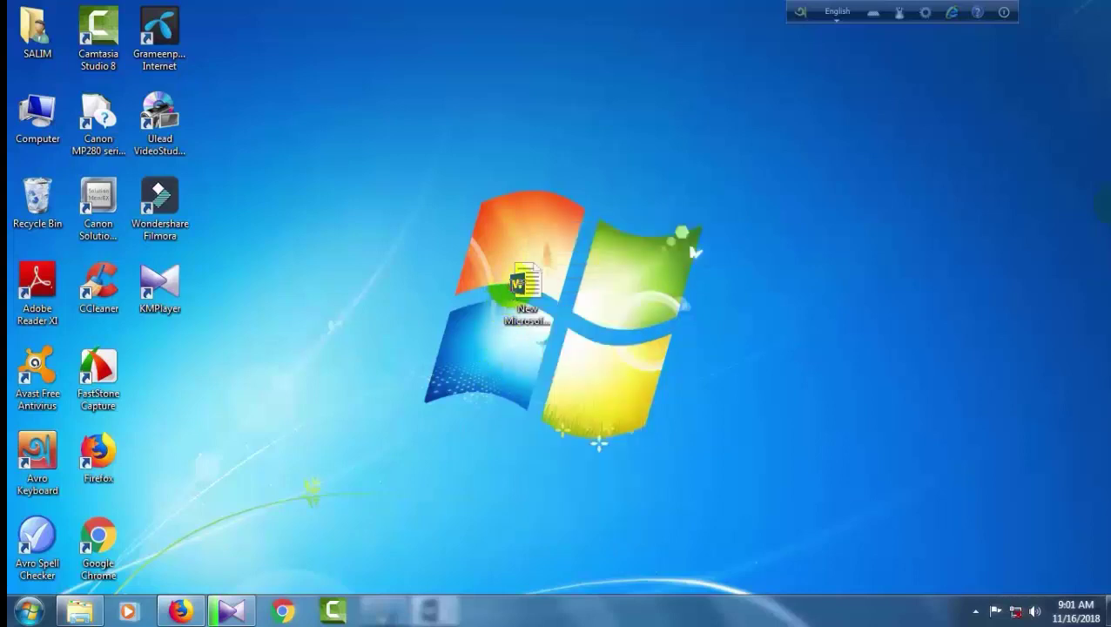
right_click(514, 287)
click(449, 431)
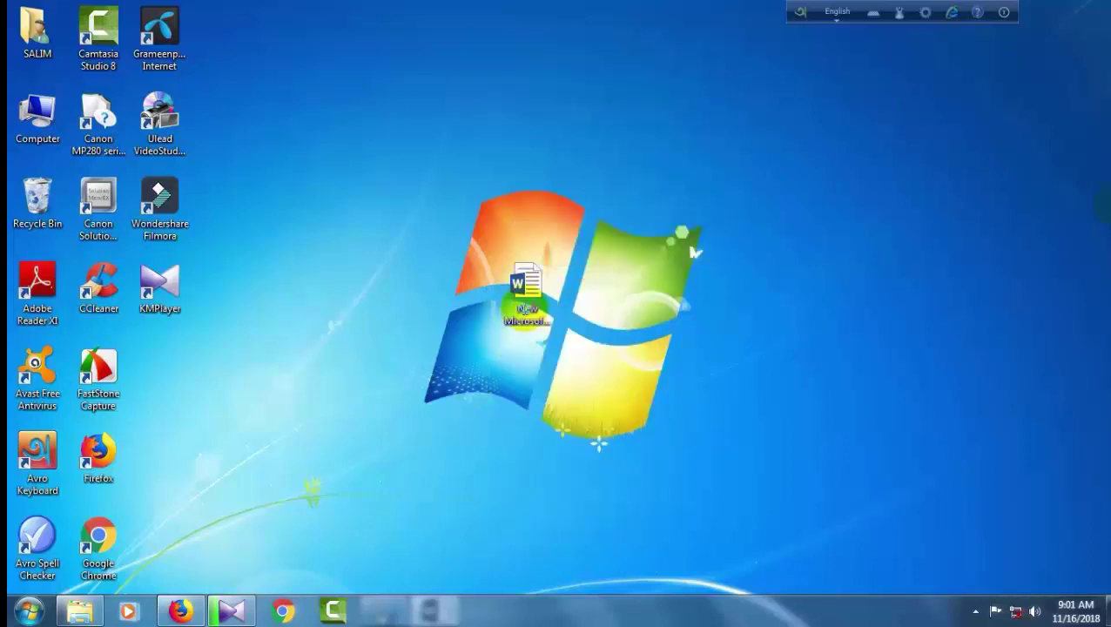
right_click(525, 311)
click(447, 353)
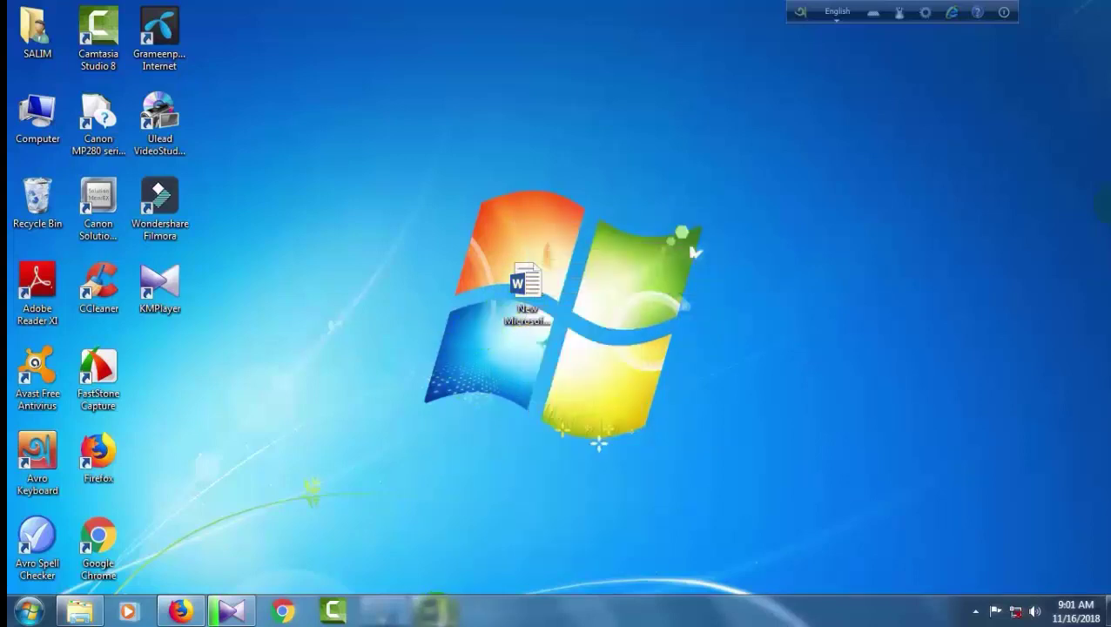
right_click(431, 611)
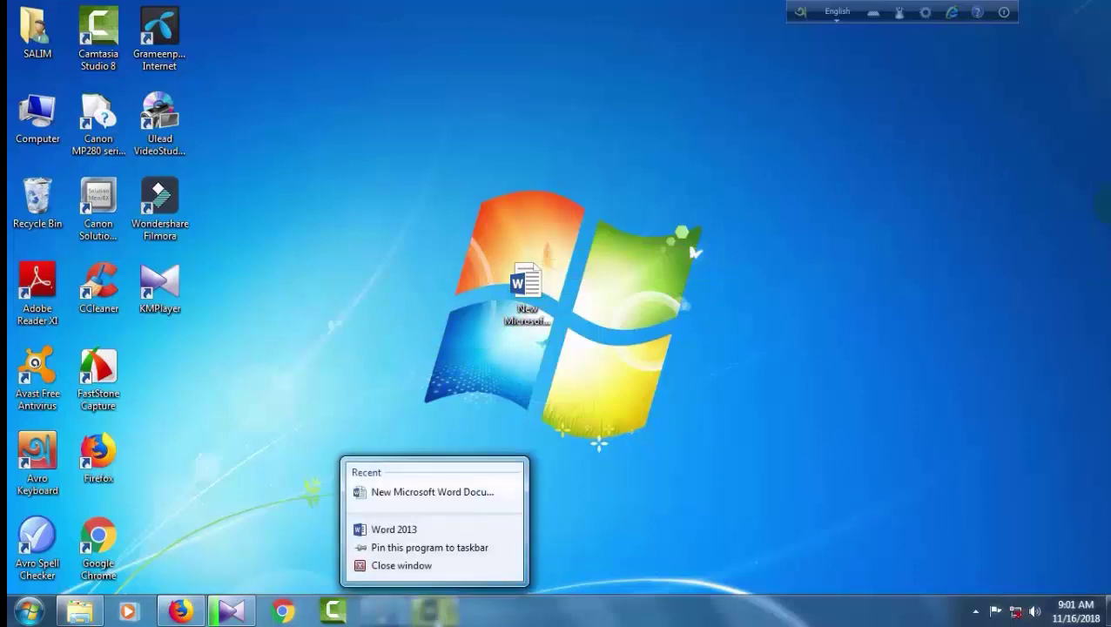
Step: Start Word, maximize its start screen, and pick the Blank document template to get Document2
click(408, 528)
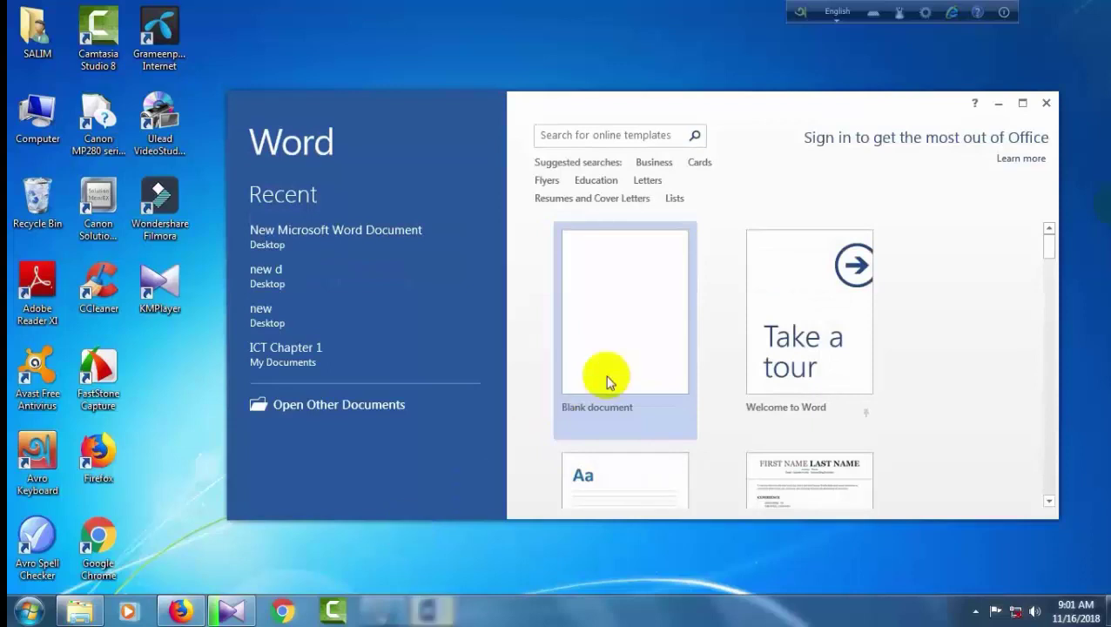
click(1023, 102)
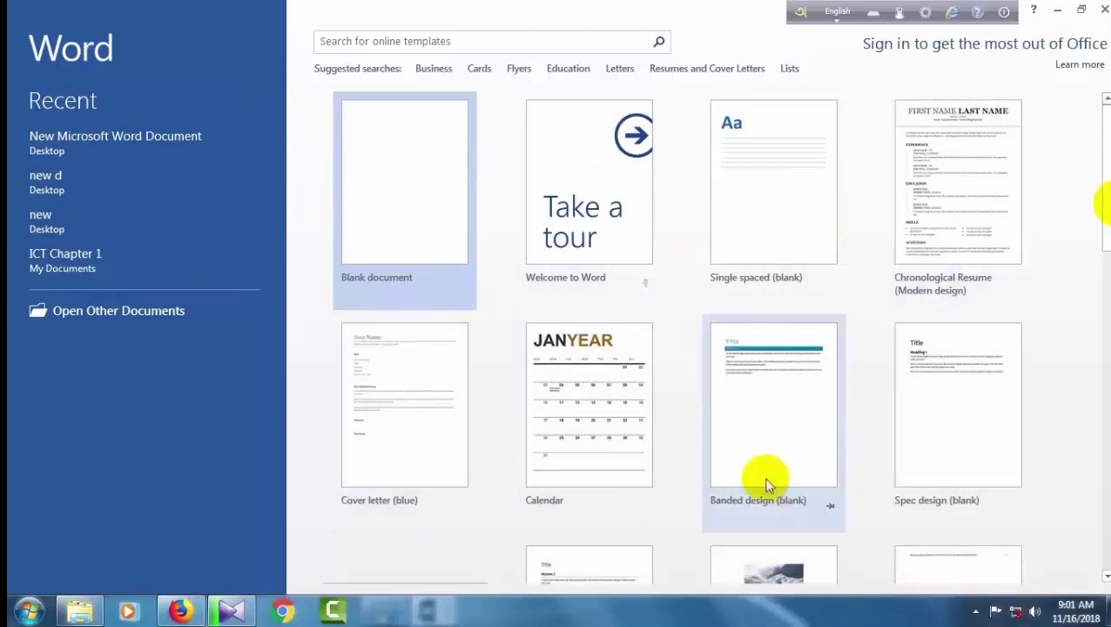
click(411, 215)
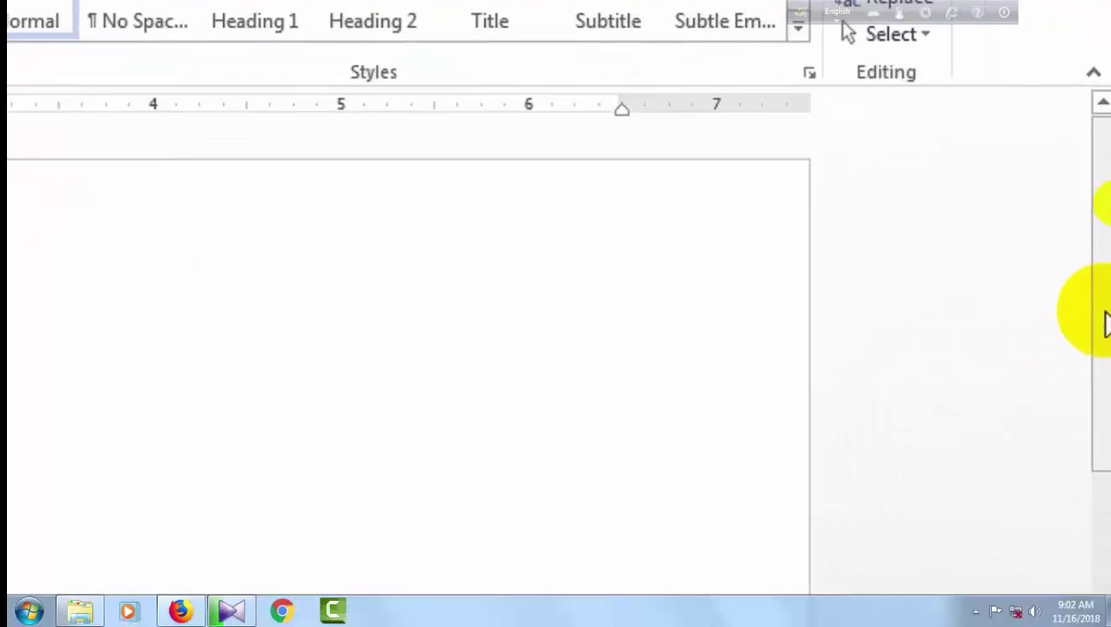
mouse_move(1104, 320)
mouse_down()
mouse_move(1104, 549)
mouse_move(1077, 93)
mouse_move(1070, 253)
mouse_move(1096, 559)
mouse_move(1108, 490)
mouse_move(1084, 312)
mouse_up()
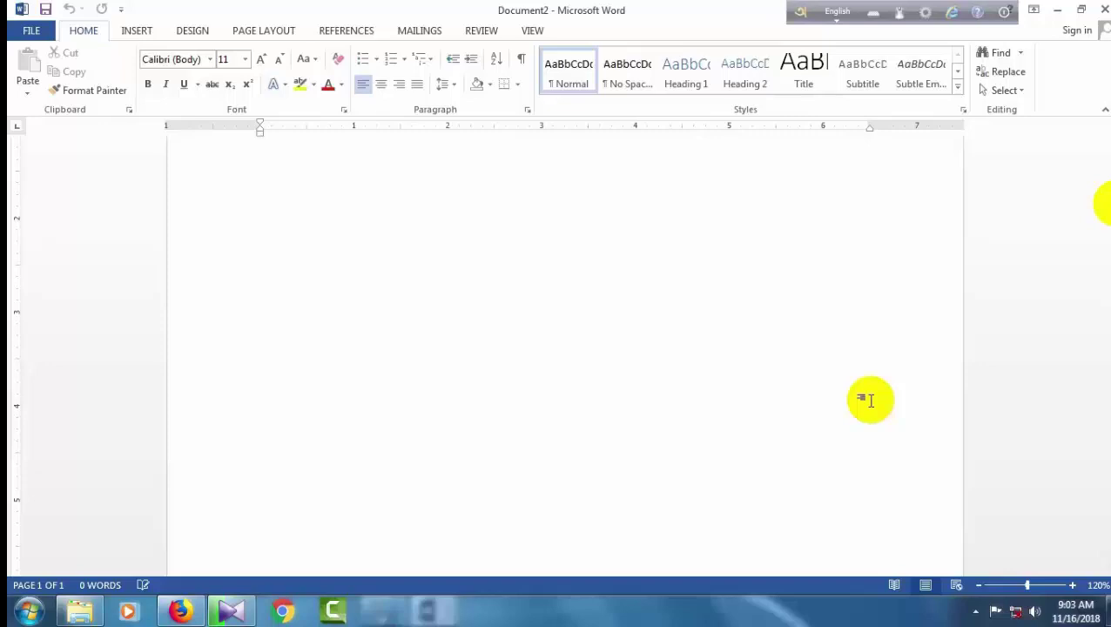
scroll(1103, 203, down, 2)
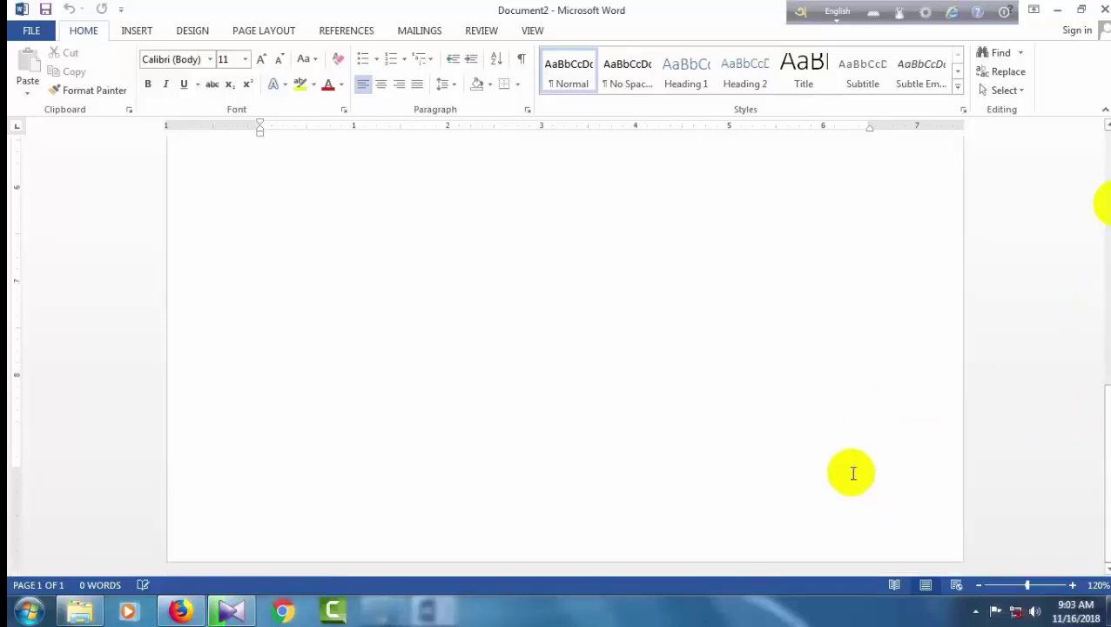
scroll(852, 473, up, 10)
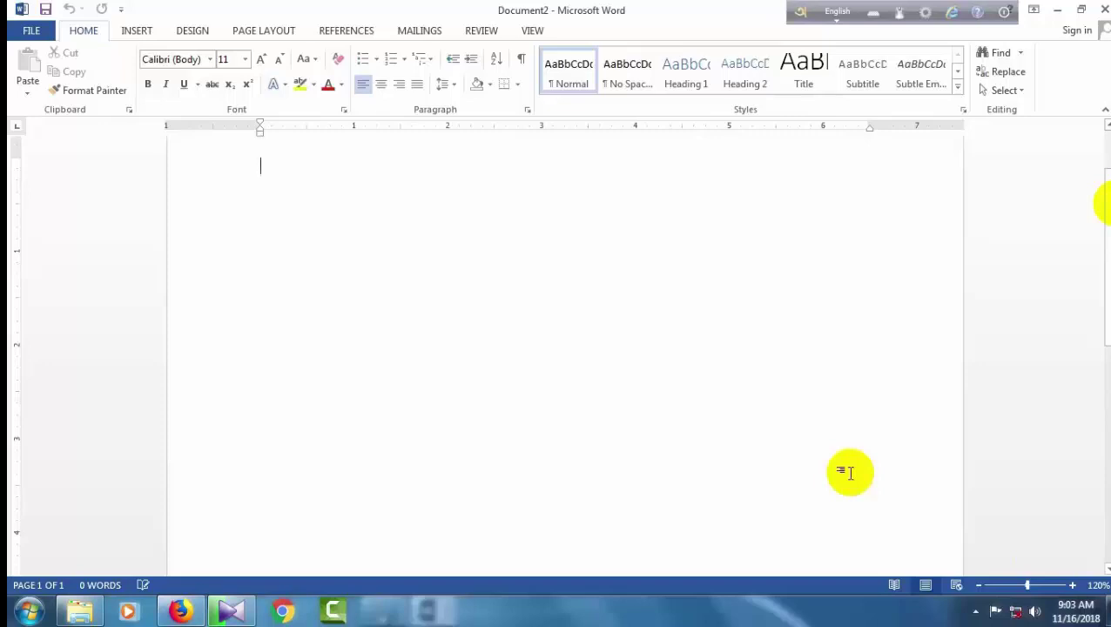
Step: Zoom the blank page in to 170% and scroll around it with the scrollbars
click(1074, 586)
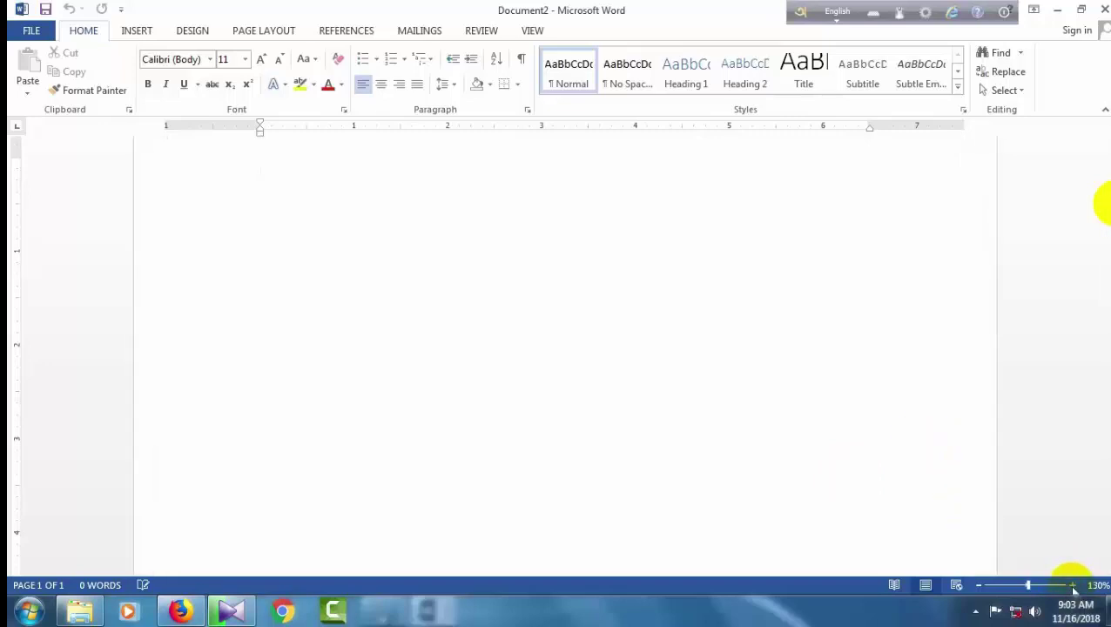
click(1074, 585)
click(1074, 585)
click(1074, 585)
click(1074, 586)
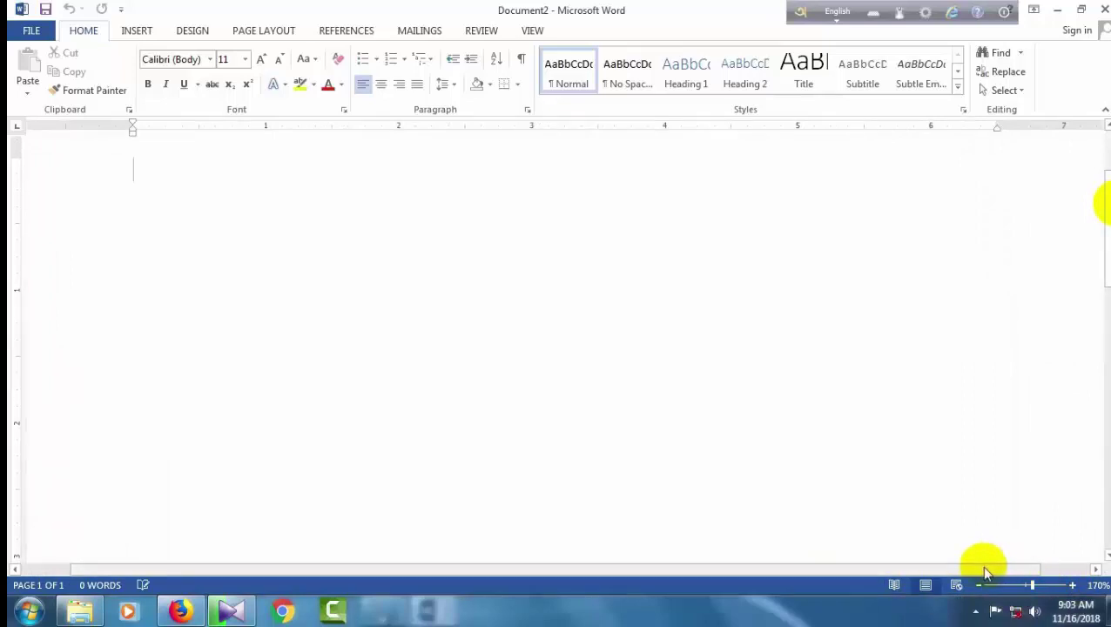
drag(983, 570, 1031, 569)
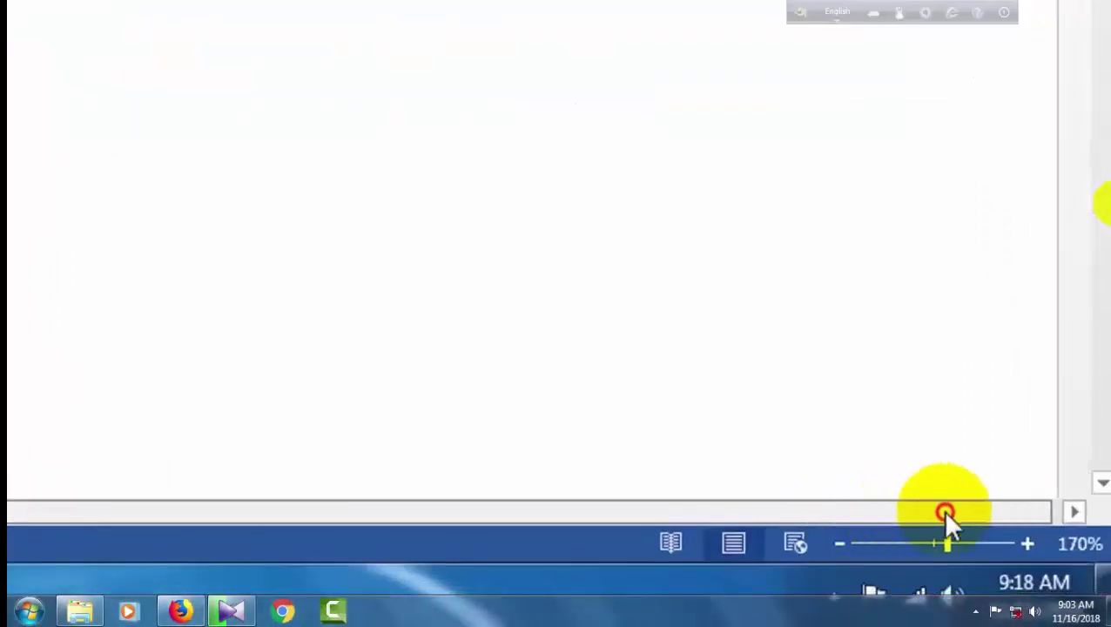
mouse_move(945, 512)
mouse_down()
mouse_move(238, 512)
mouse_move(173, 498)
mouse_move(228, 496)
mouse_move(55, 488)
mouse_move(788, 585)
mouse_up()
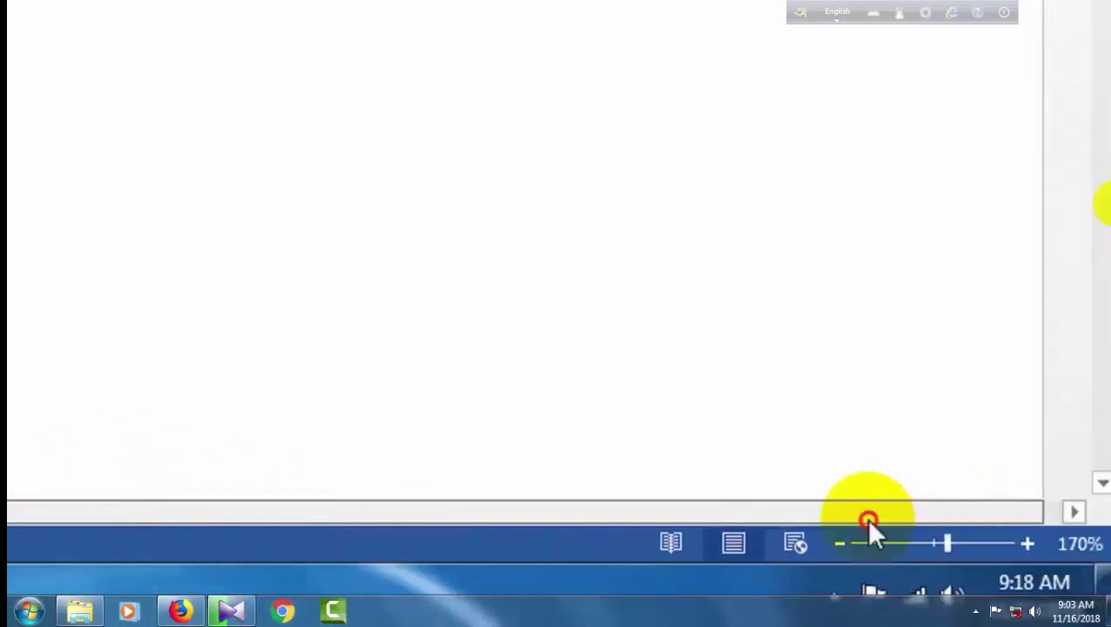
drag(868, 520, 704, 510)
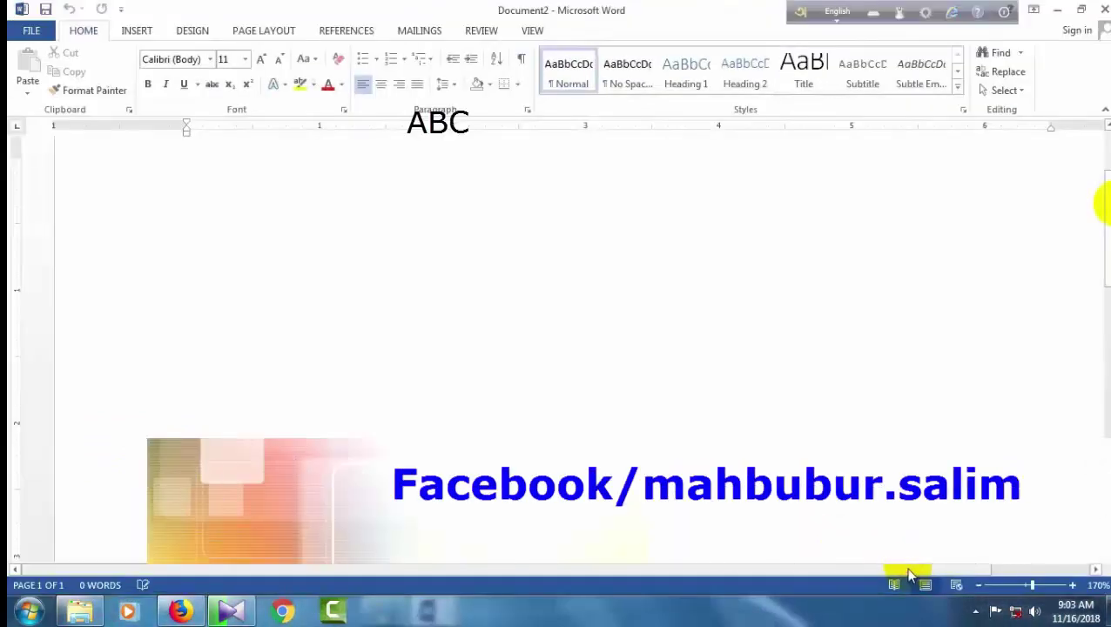
drag(908, 575, 950, 579)
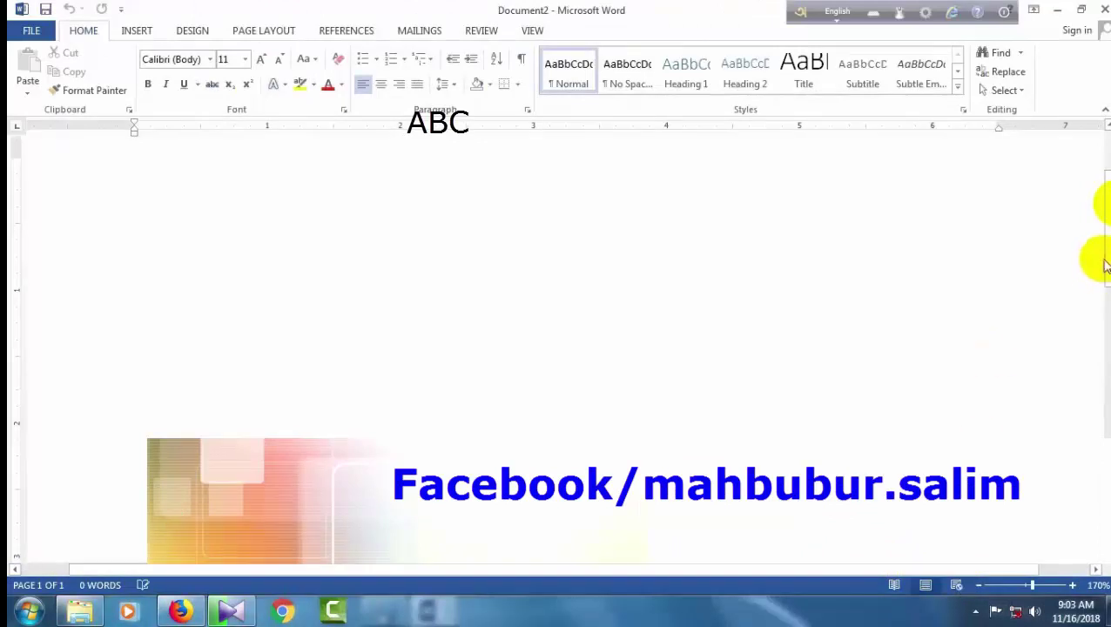
drag(1104, 240, 1104, 403)
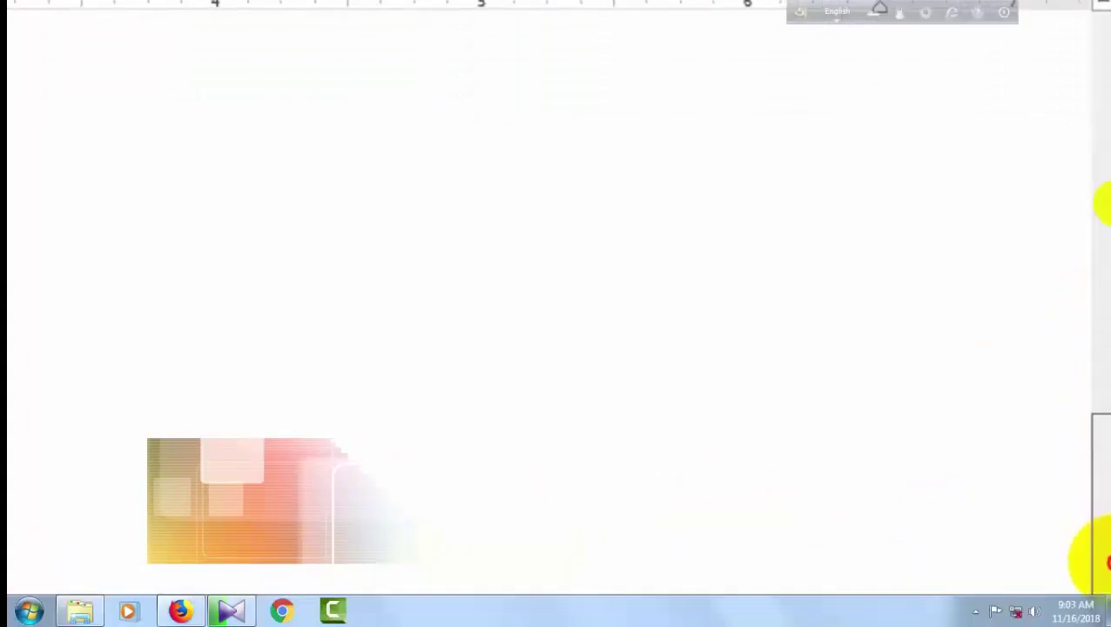
drag(1106, 562, 1107, 266)
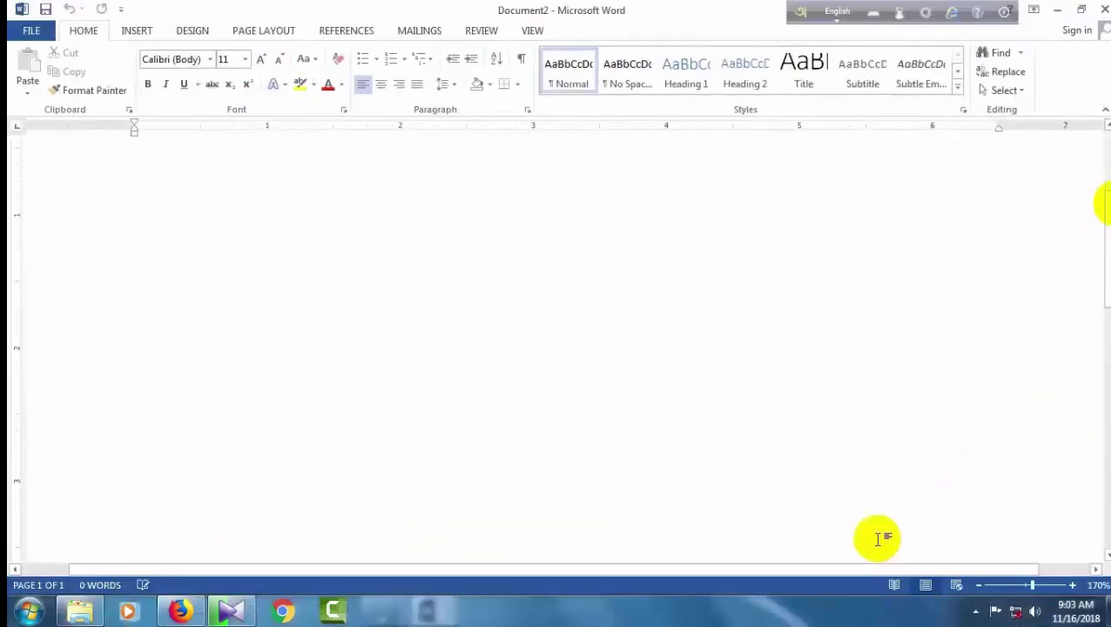
click(849, 568)
drag(581, 513, 275, 531)
drag(614, 535, 970, 570)
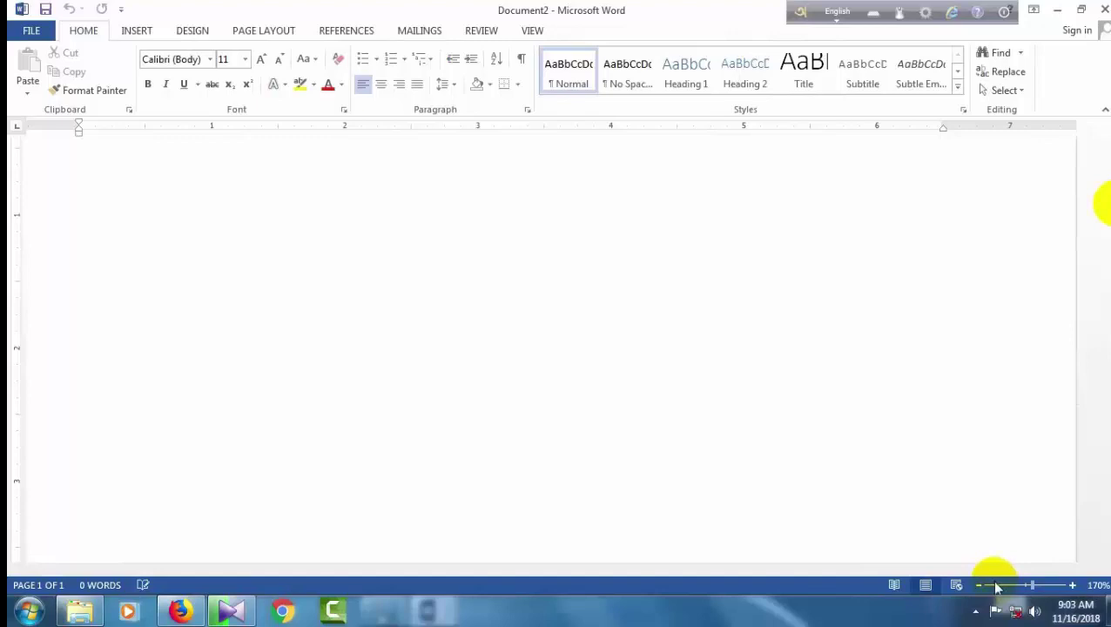
Step: Zoom in to 190%, then back out to 120%
click(1072, 585)
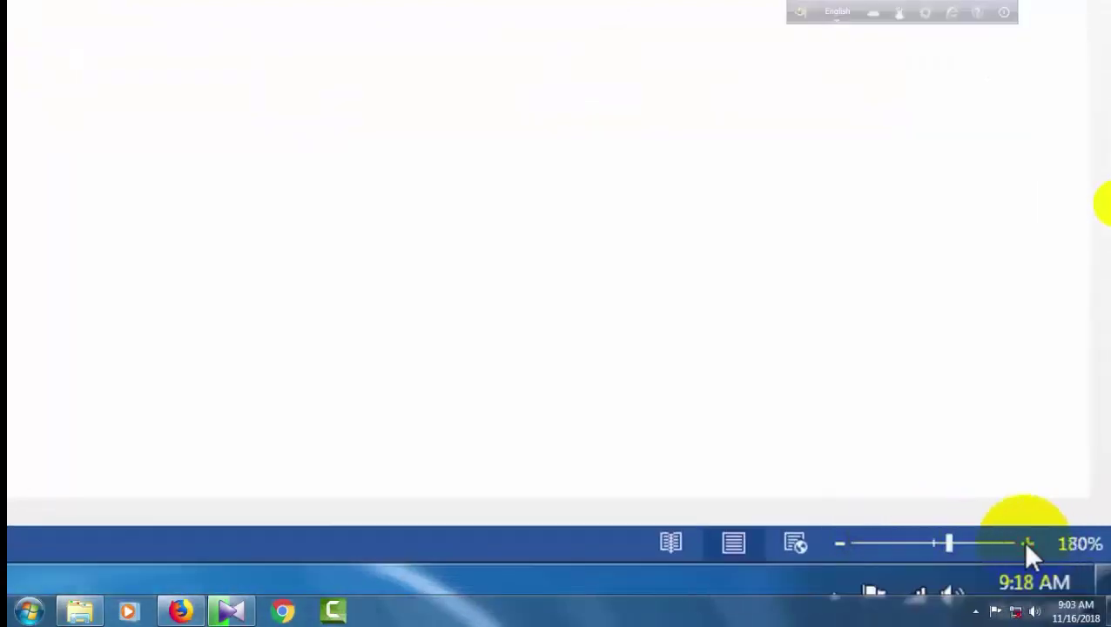
click(1028, 544)
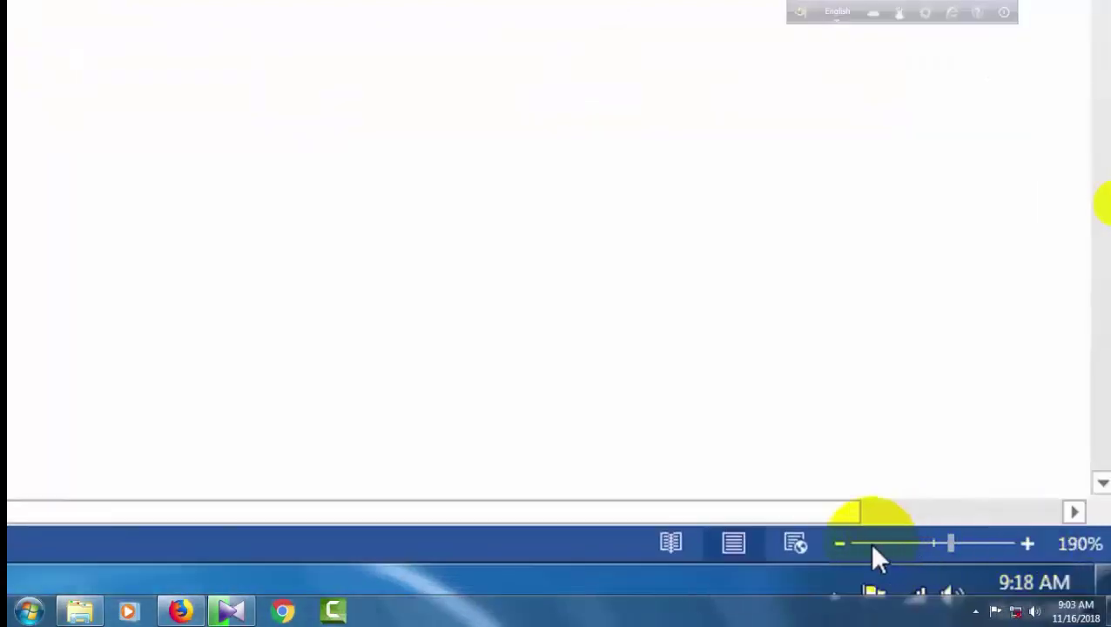
click(841, 545)
click(841, 544)
click(841, 545)
click(841, 544)
click(841, 544)
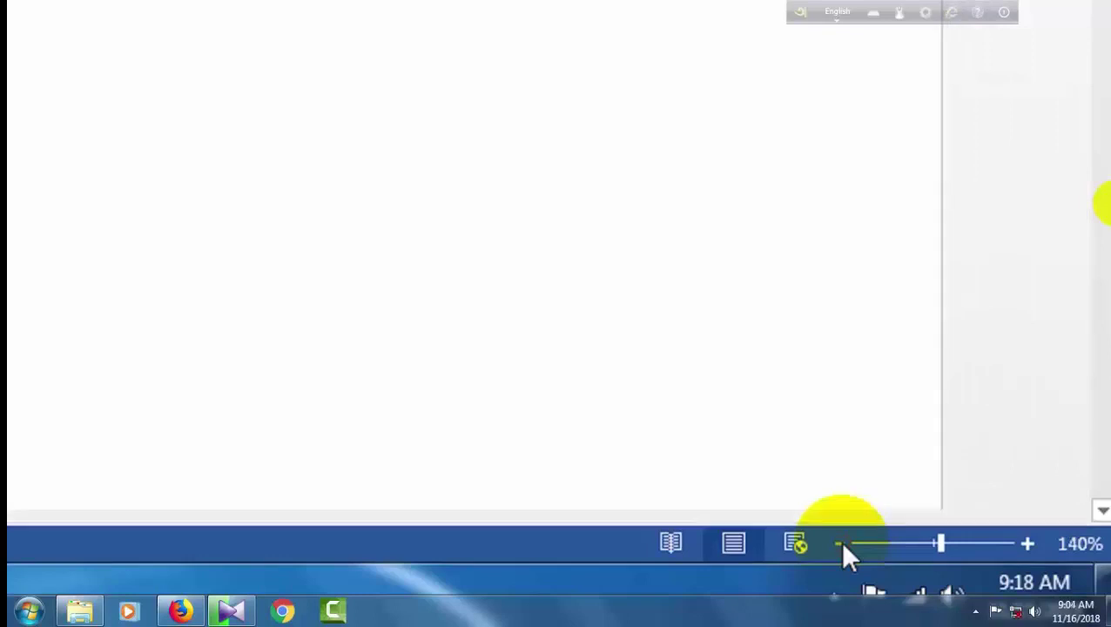
click(841, 544)
click(841, 545)
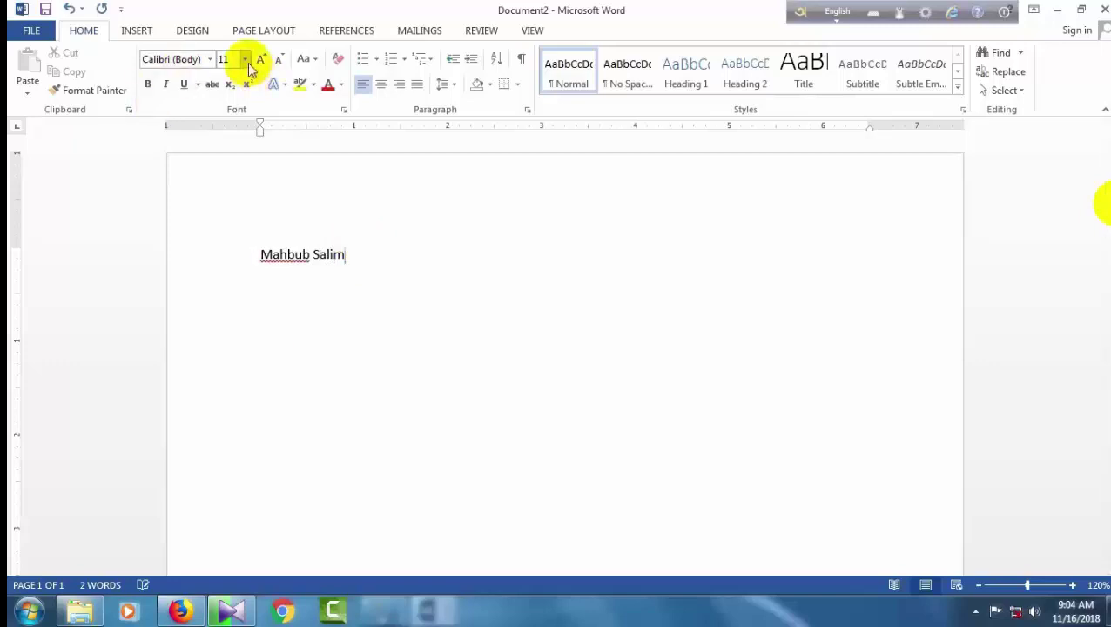
Step: Select the two-word name and set its font size to 36 pt
drag(397, 253, 243, 255)
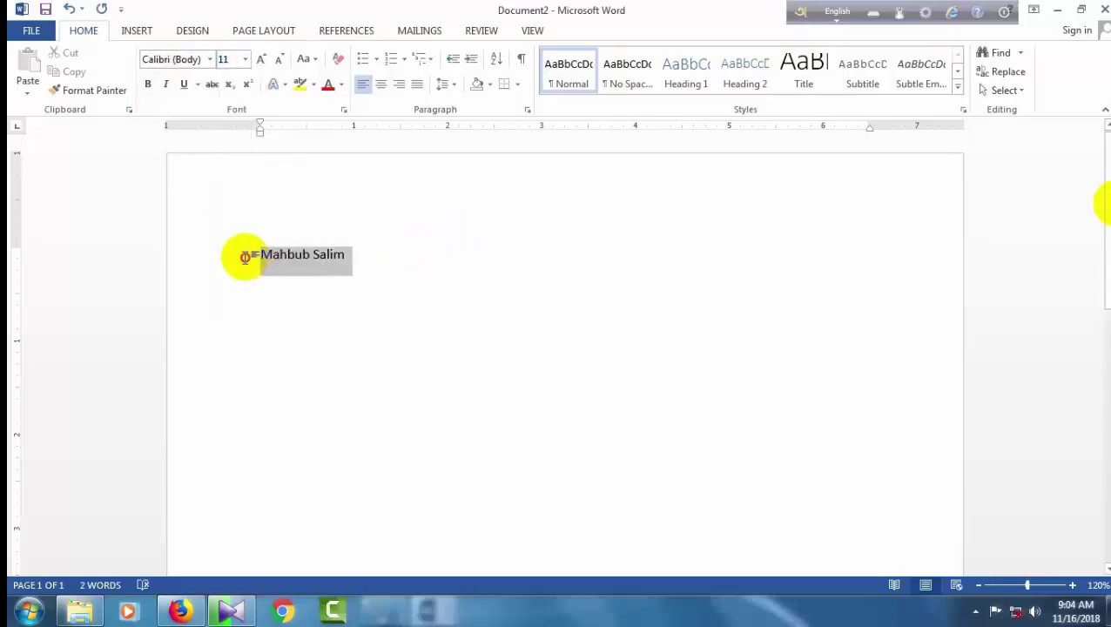
click(245, 58)
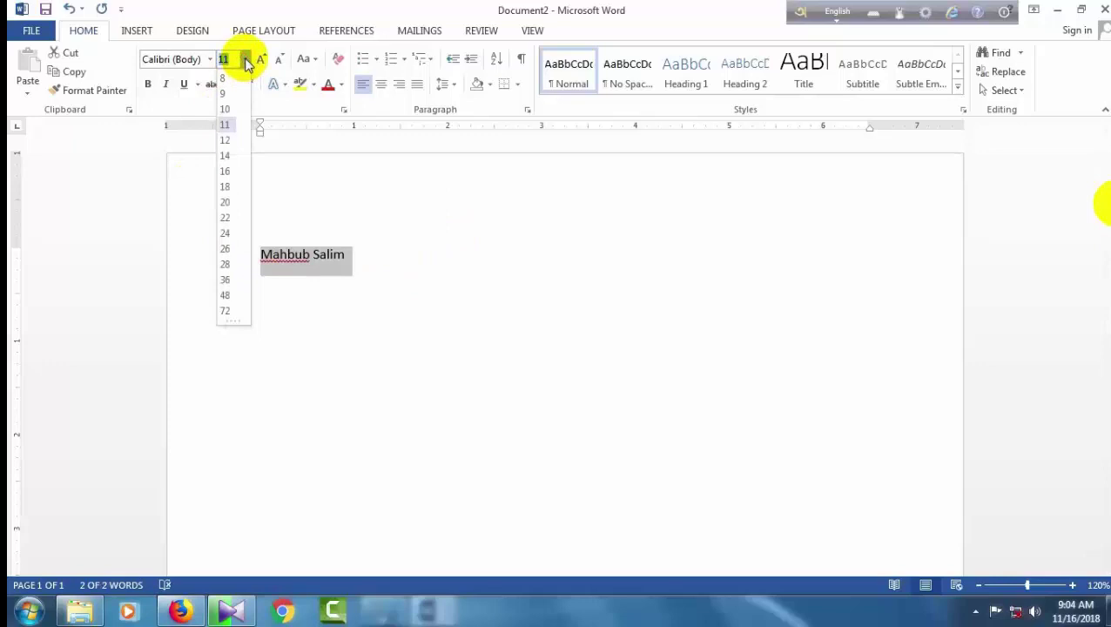
click(230, 280)
click(610, 325)
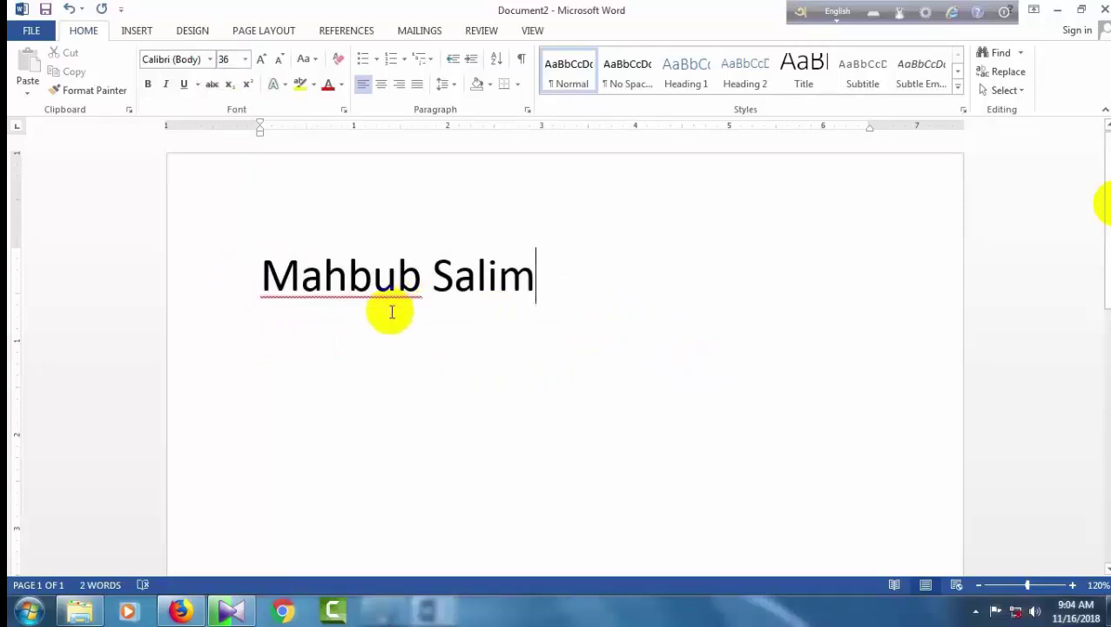
Step: Save the document to the Desktop under the typed name as its file name
click(45, 10)
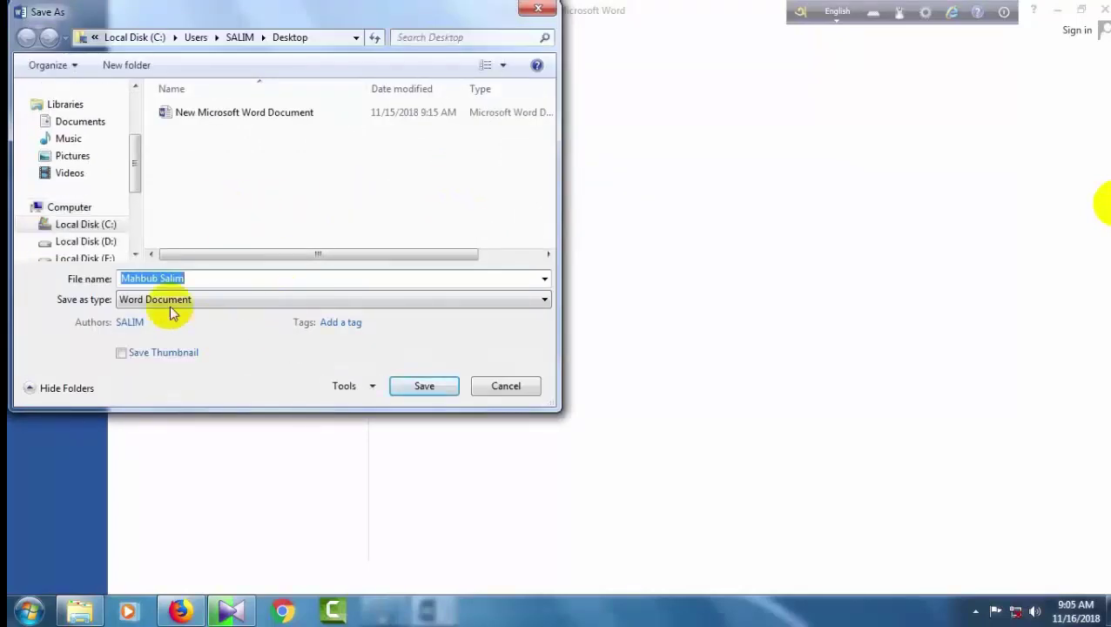
click(425, 387)
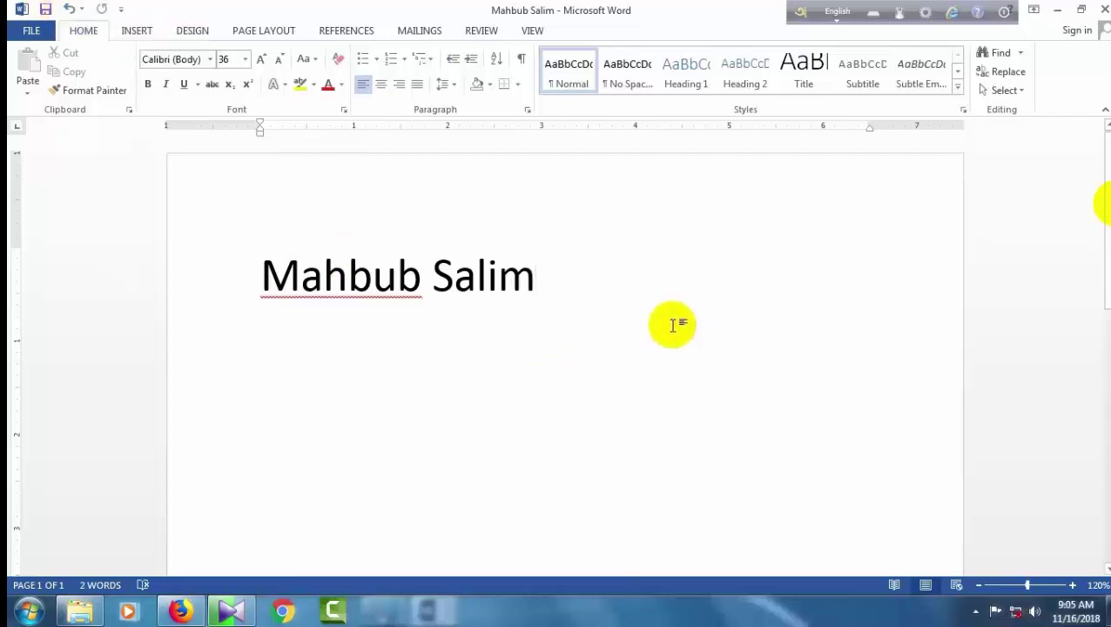
key(BackSpace)
key(BackSpace)
key(BackSpace)
key(BackSpace)
key(BackSpace)
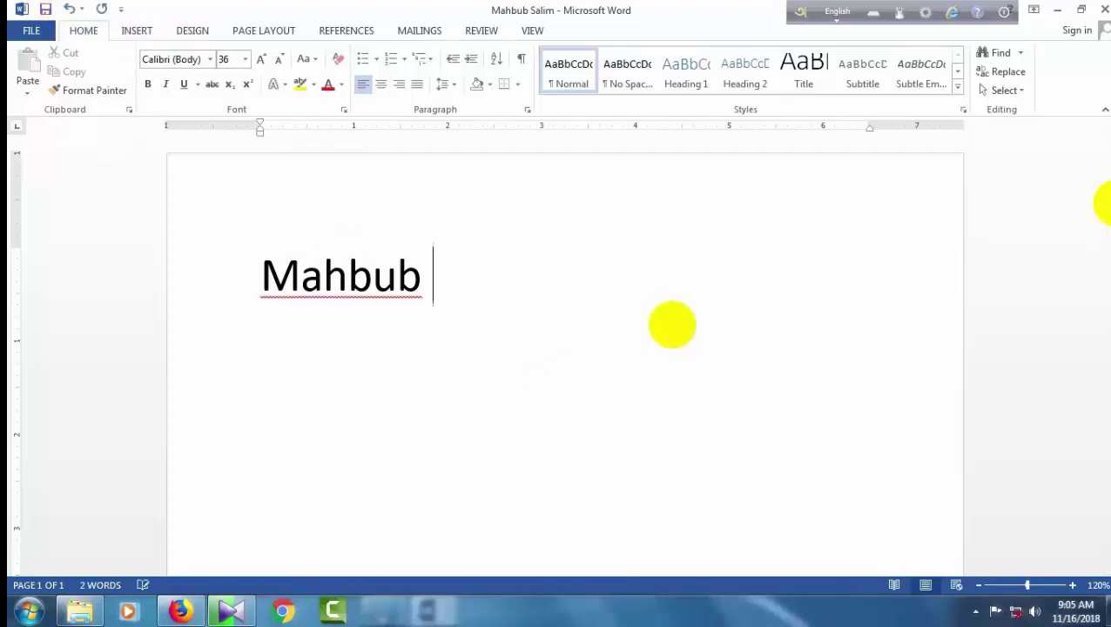
key(BackSpace)
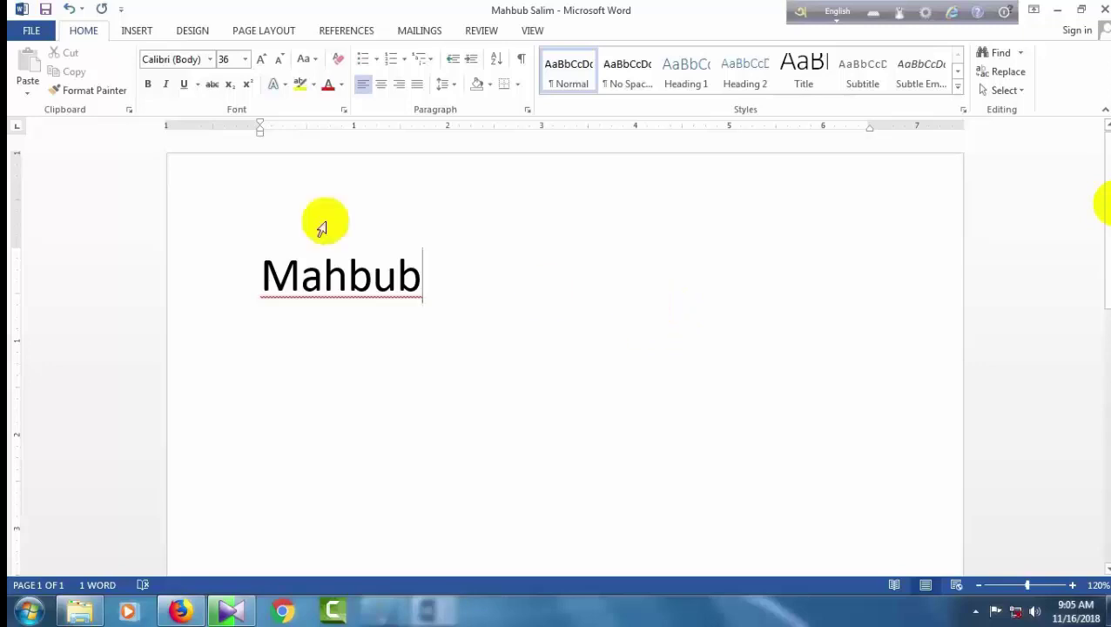
click(69, 10)
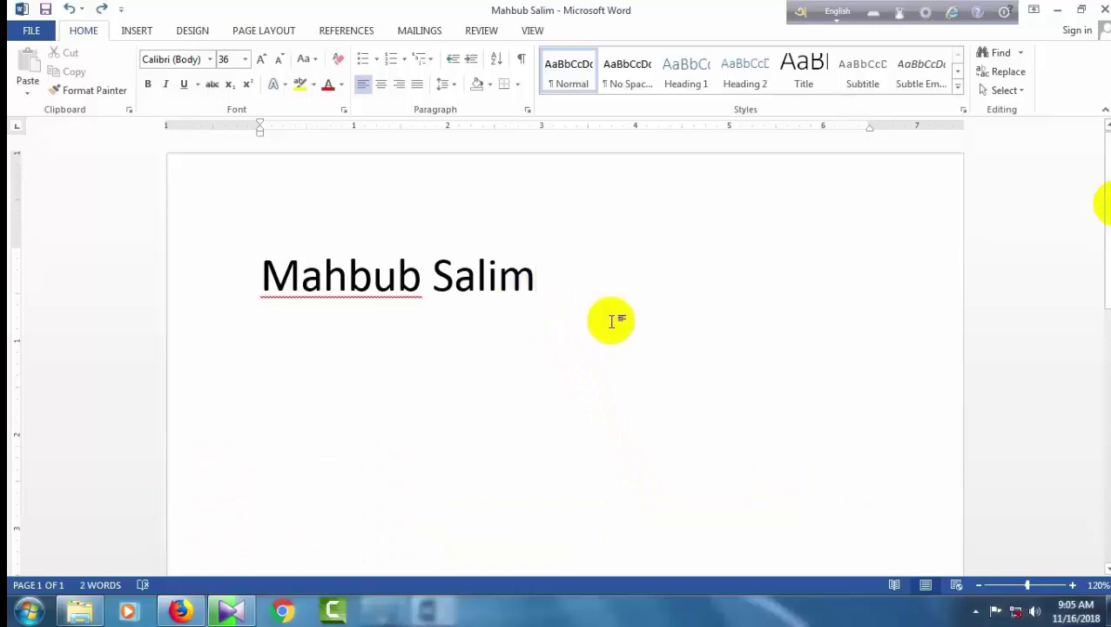
click(101, 9)
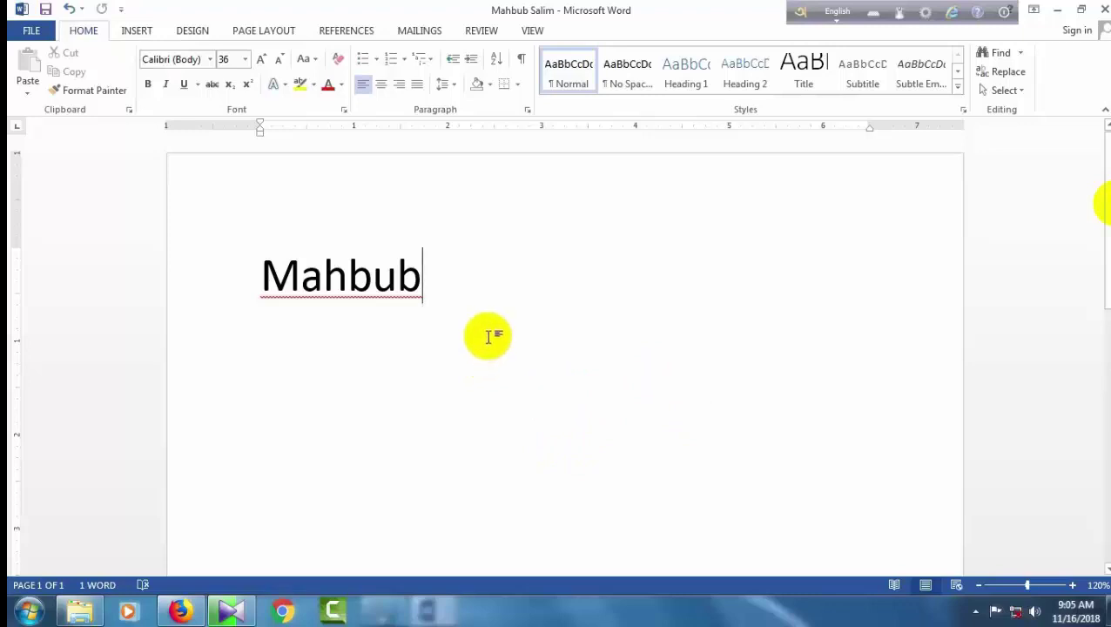
text(Salim)
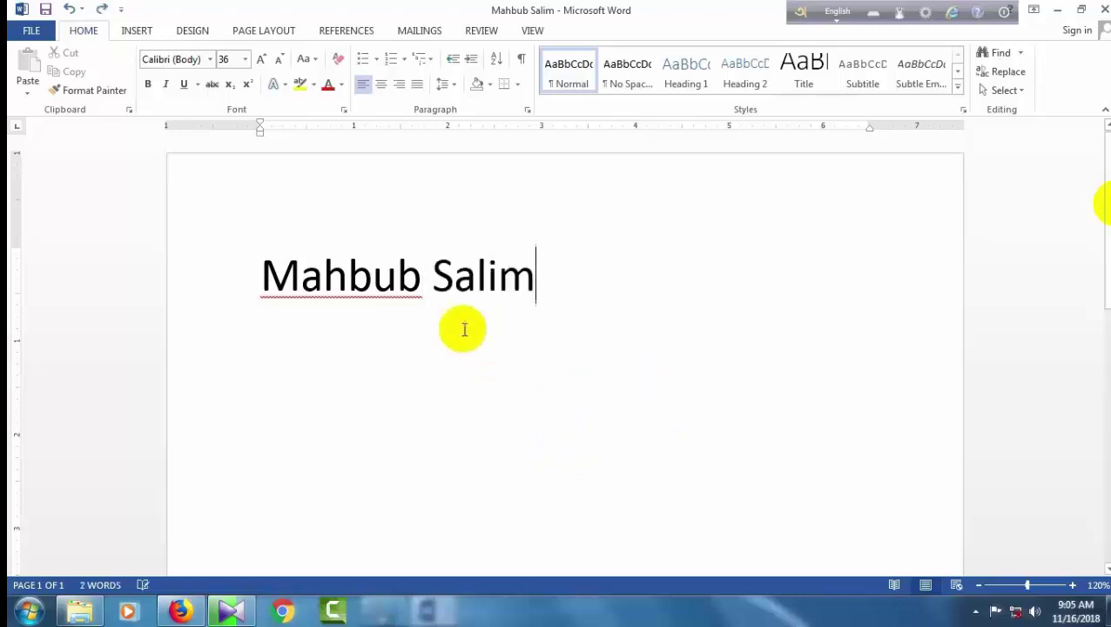
Step: Create blank Document3 from FILE > New and view its Info page showing 0 words
click(32, 32)
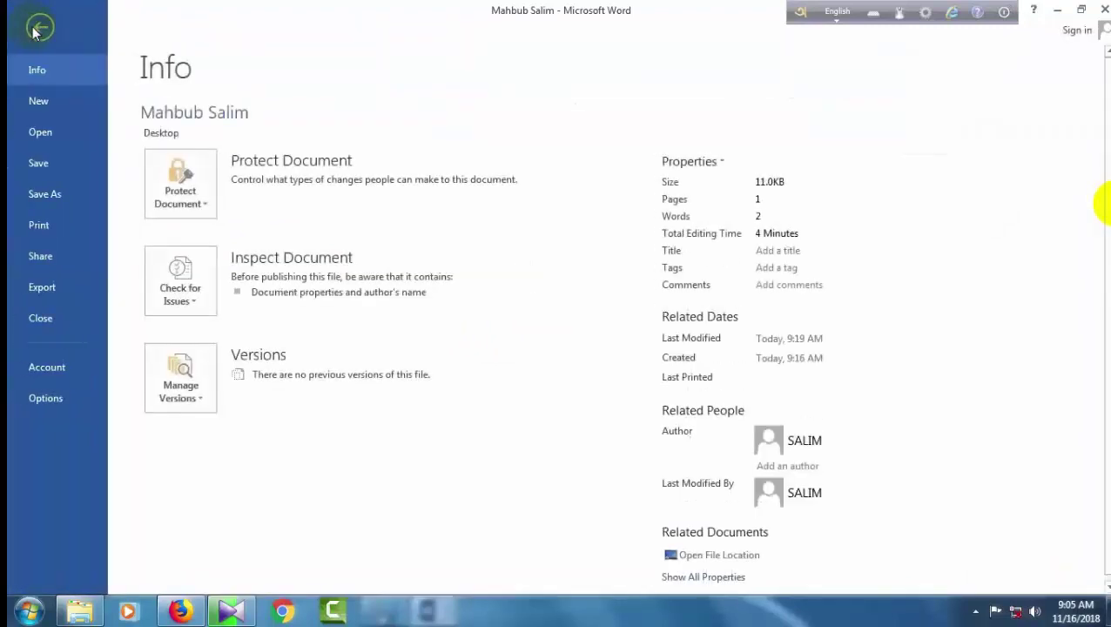
click(41, 103)
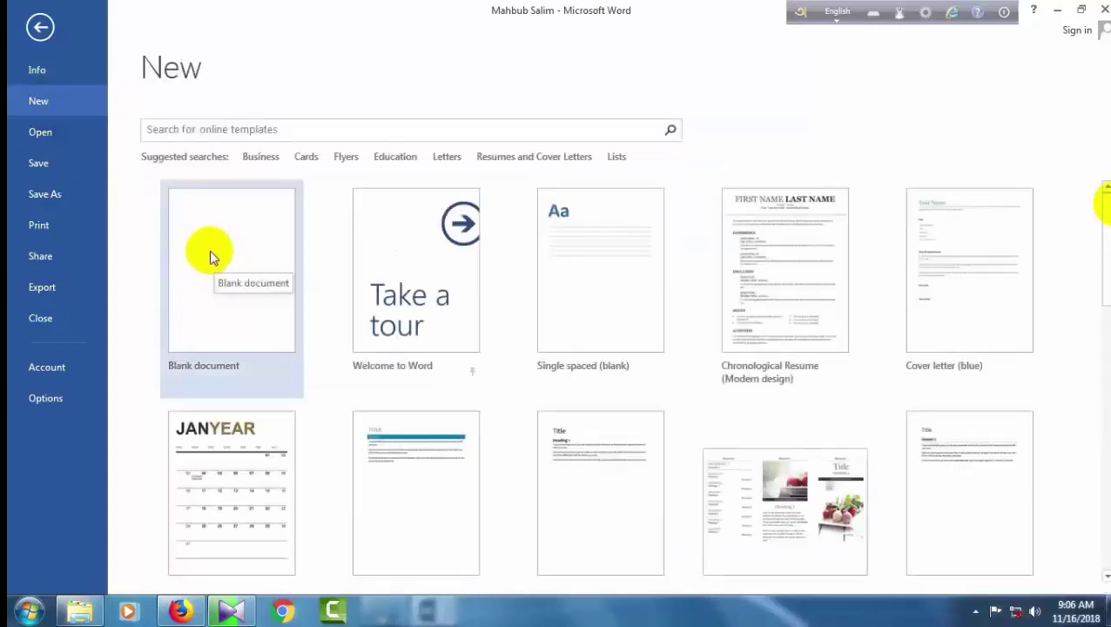
click(210, 254)
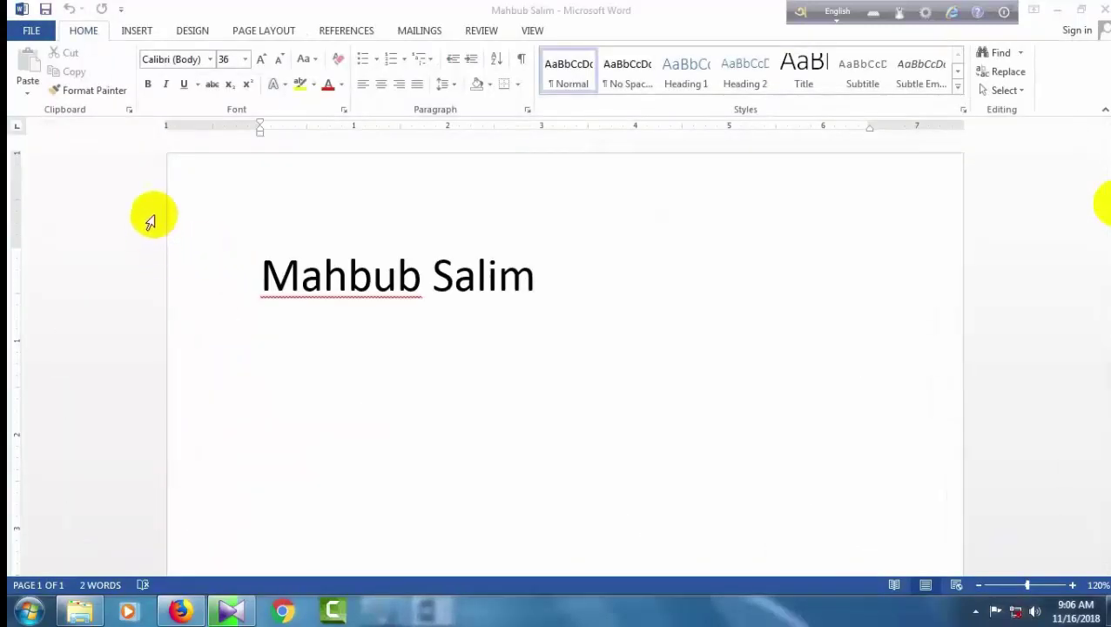
click(30, 31)
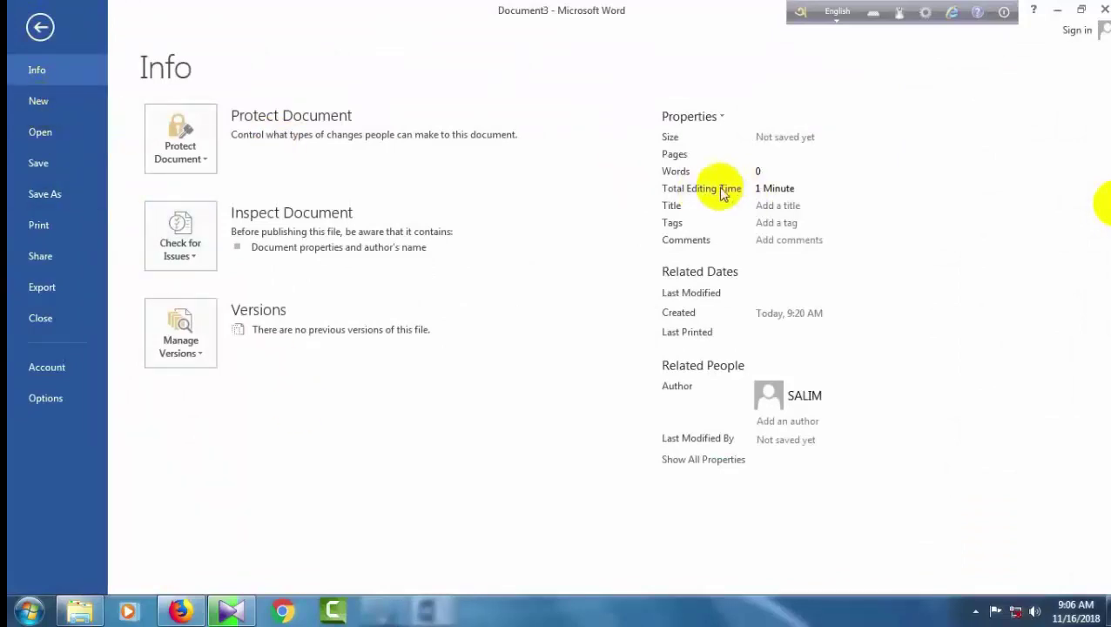
click(40, 29)
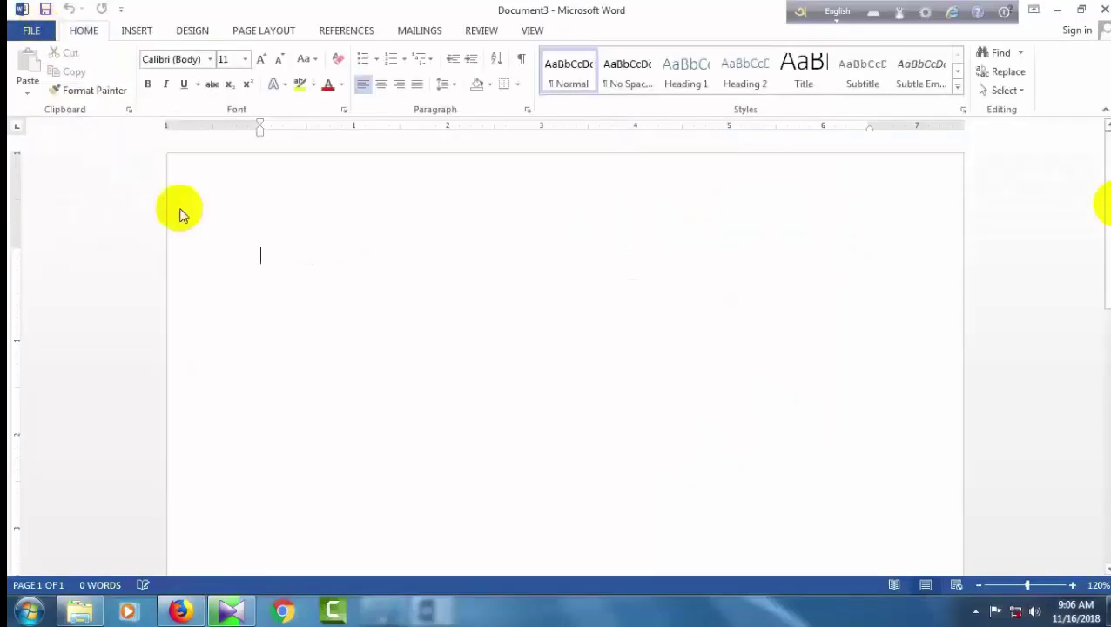
Step: Reopen the saved Desktop document from the top of the Recent Documents list
key(alt+f)
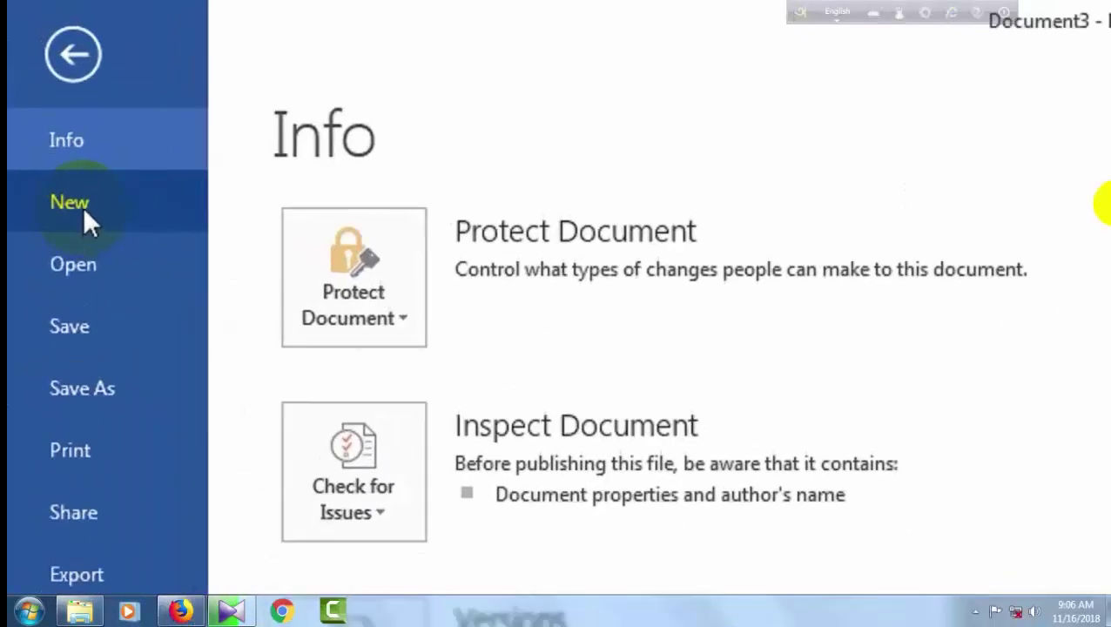
click(73, 54)
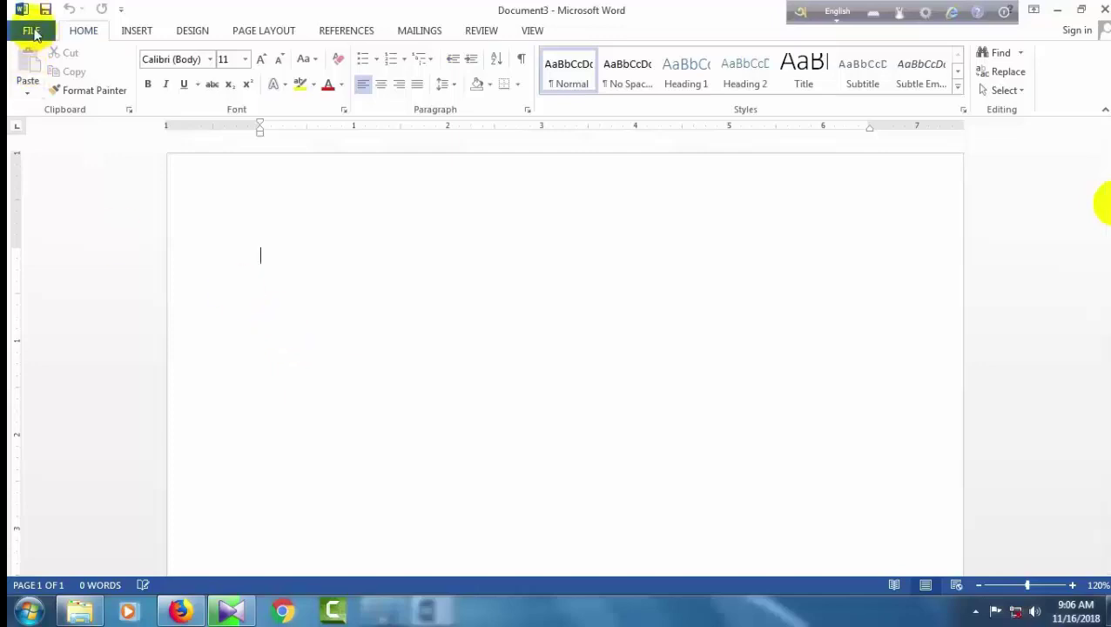
click(34, 31)
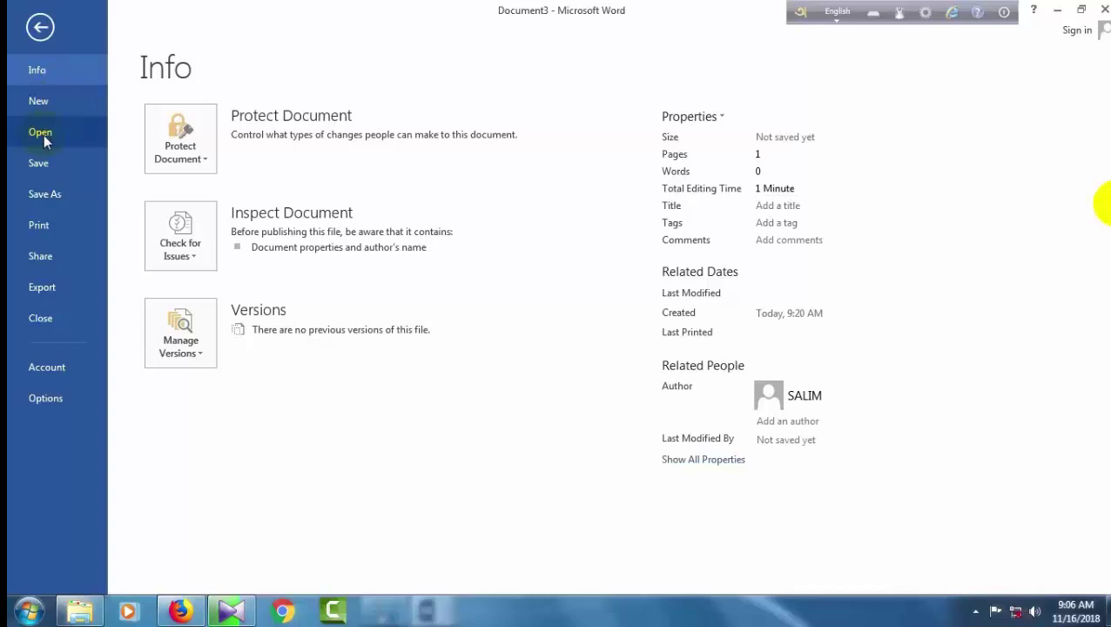
click(44, 135)
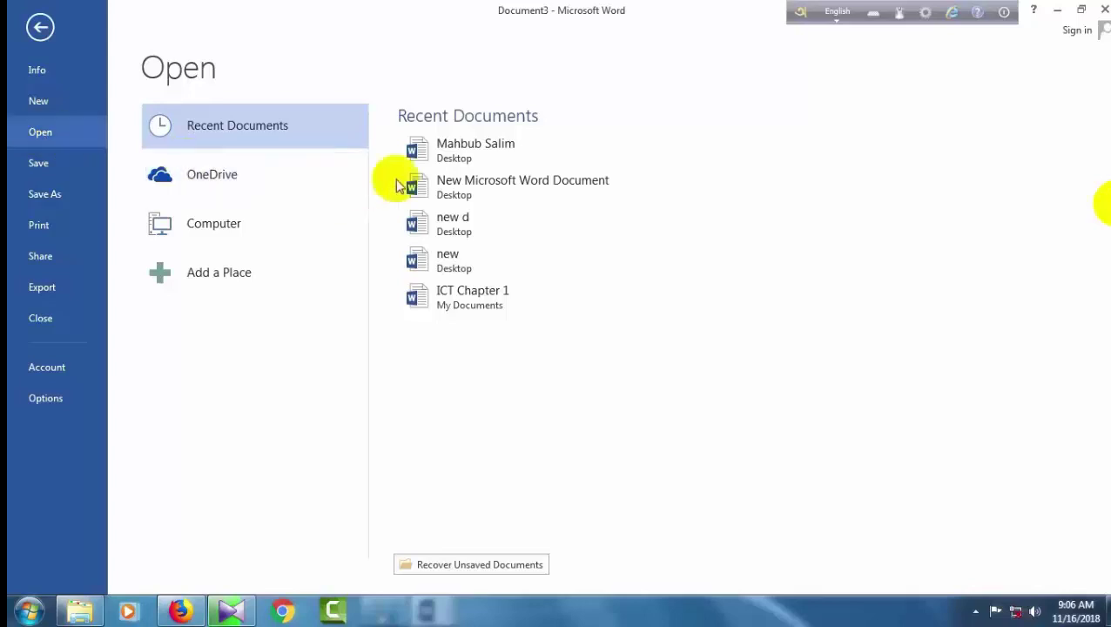
click(469, 152)
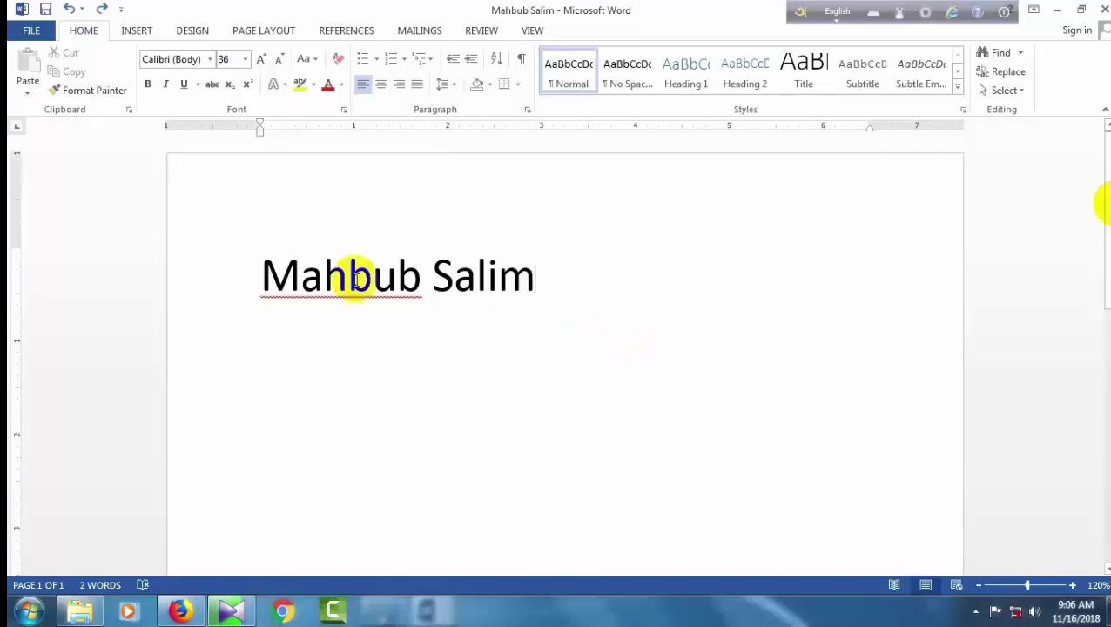
Step: Show the document's Info page: 11.0KB, 1 page, 2 words, 5 minutes editing time
click(30, 30)
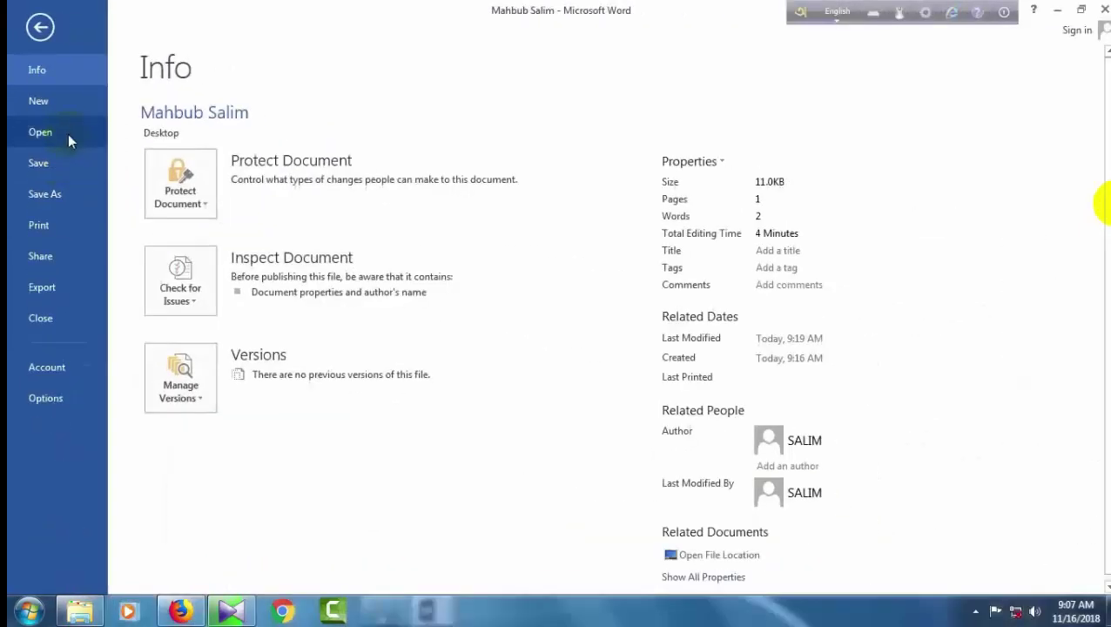
click(40, 27)
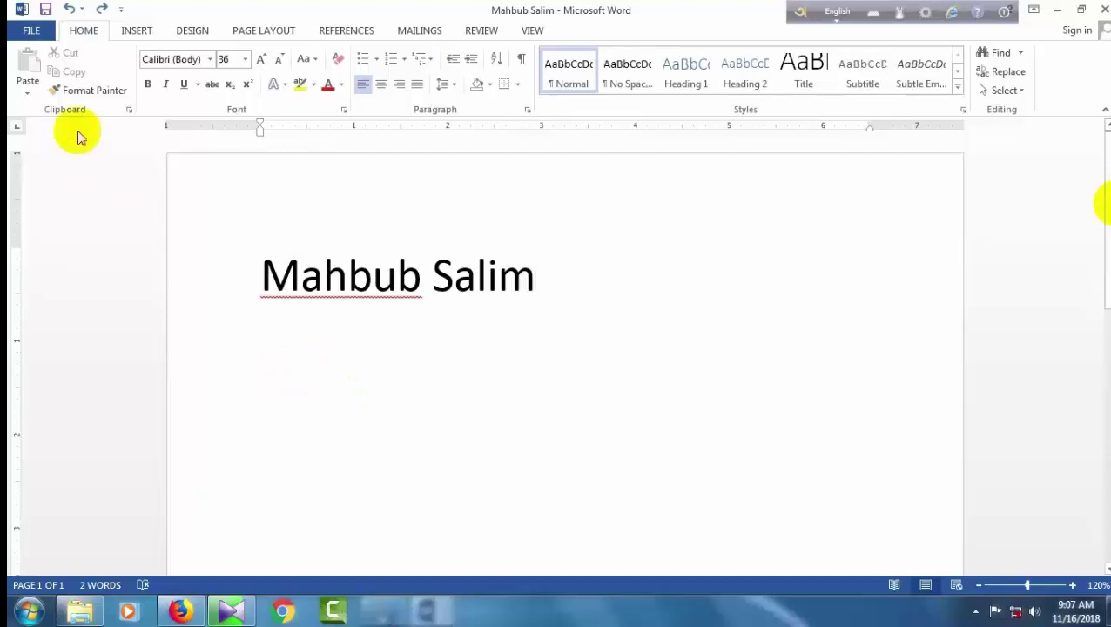
click(28, 31)
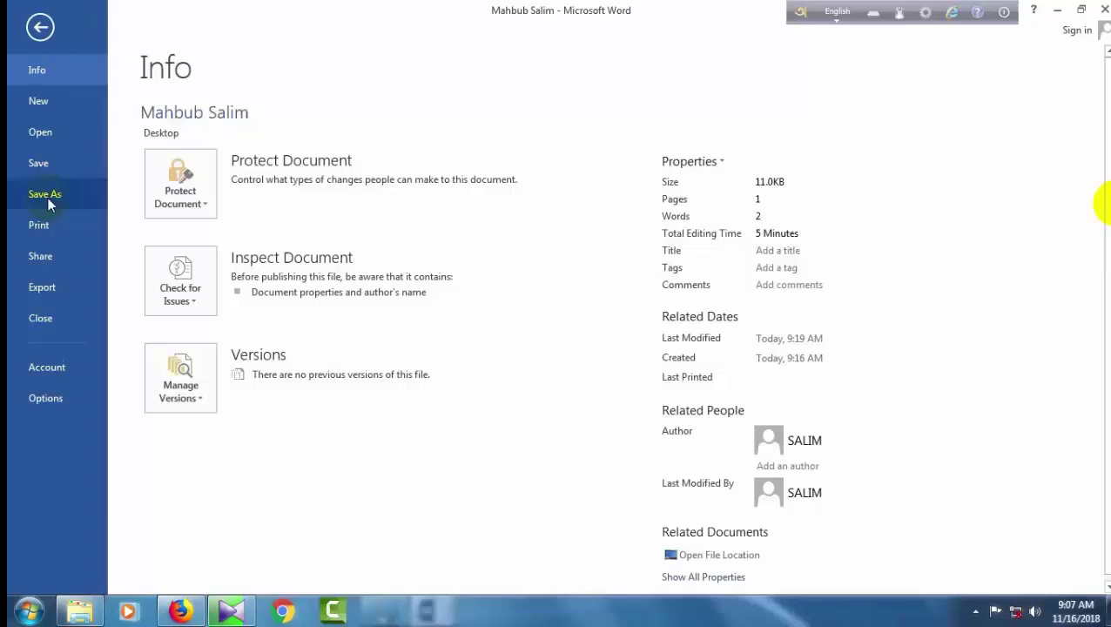
Step: Save As a copy to the Desktop with ' 1' appended to the suggested file name
click(48, 197)
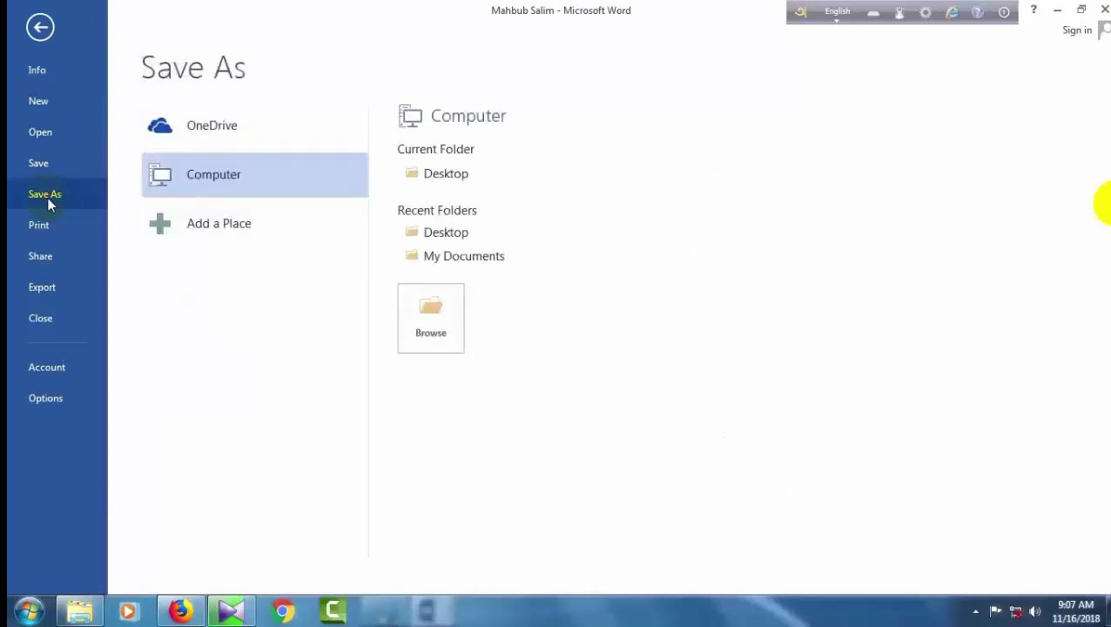
click(455, 175)
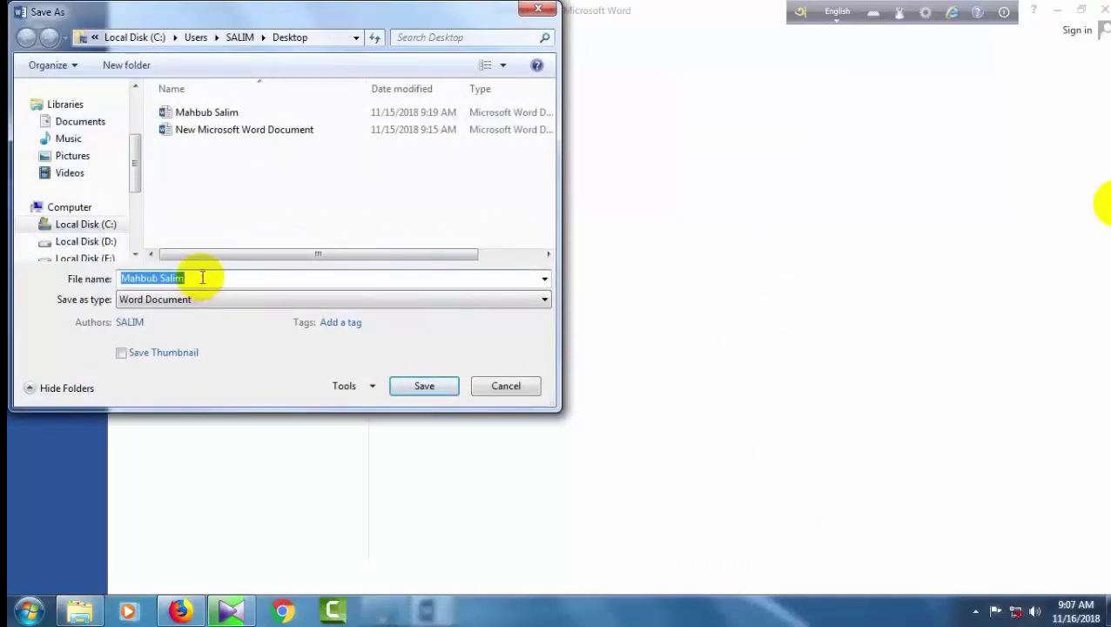
click(195, 277)
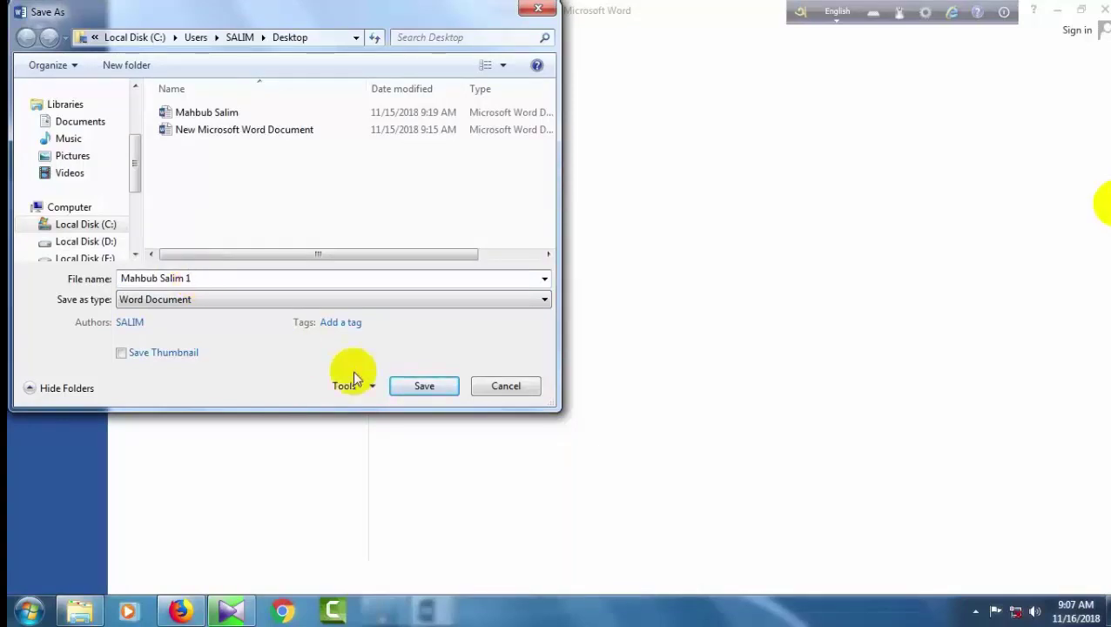
click(424, 385)
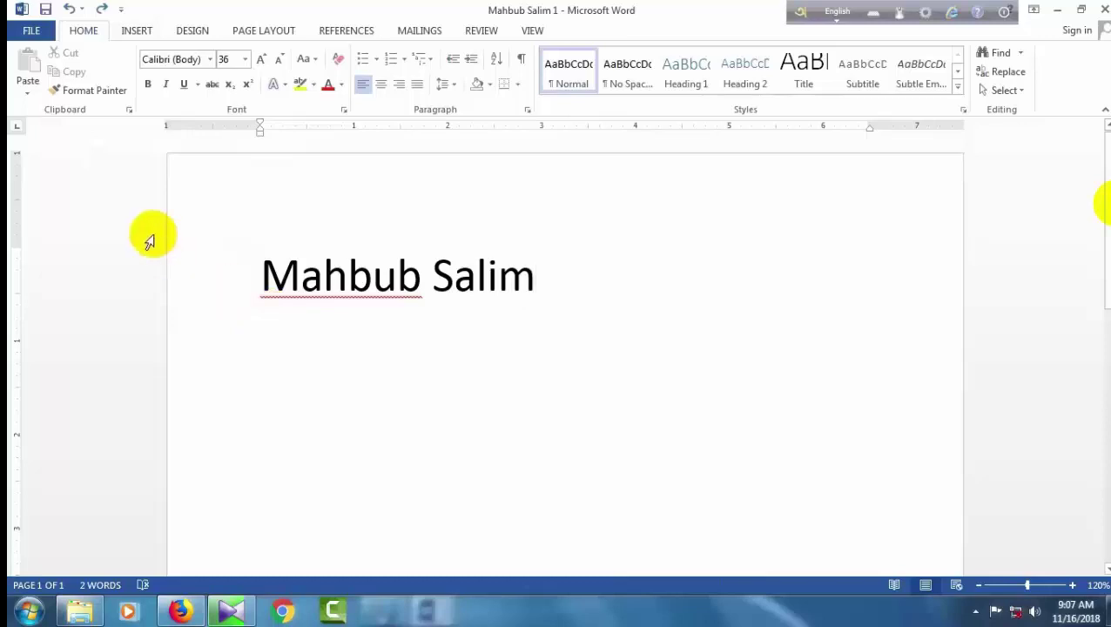
Step: Review the print preview, raising Copies to 2 and back to 1, then view the Share options
click(26, 30)
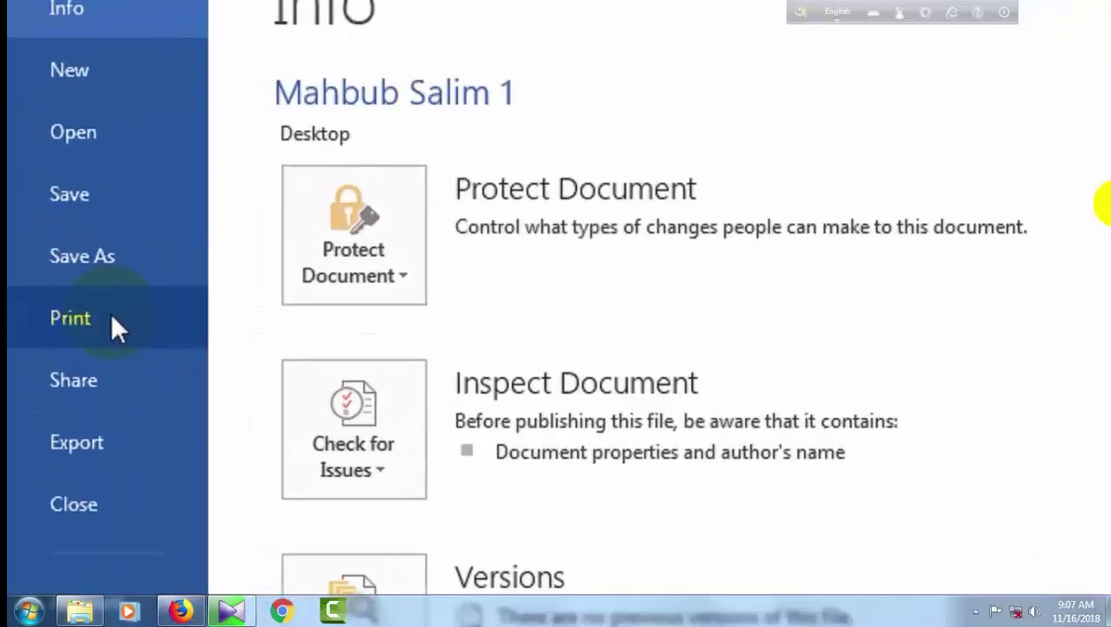
click(112, 319)
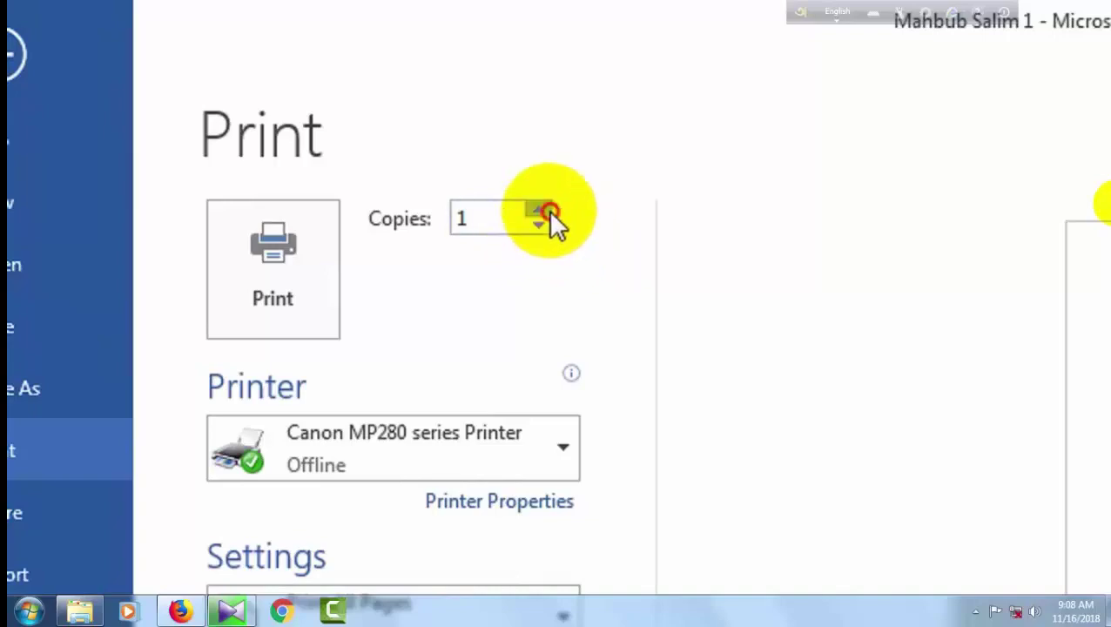
click(545, 210)
click(540, 225)
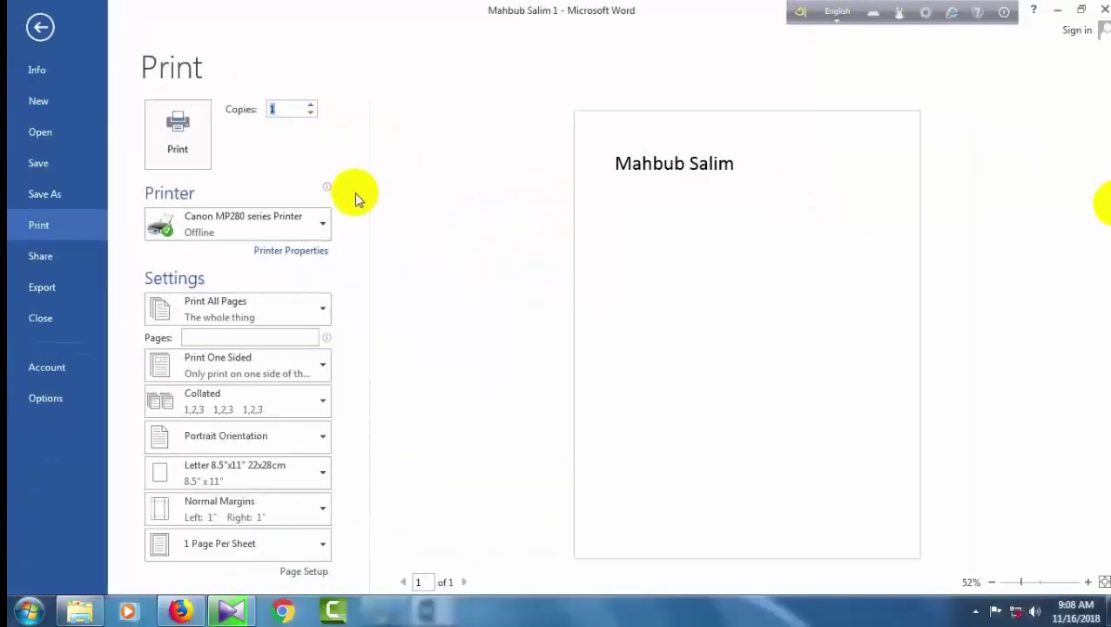
mouse_move(313, 232)
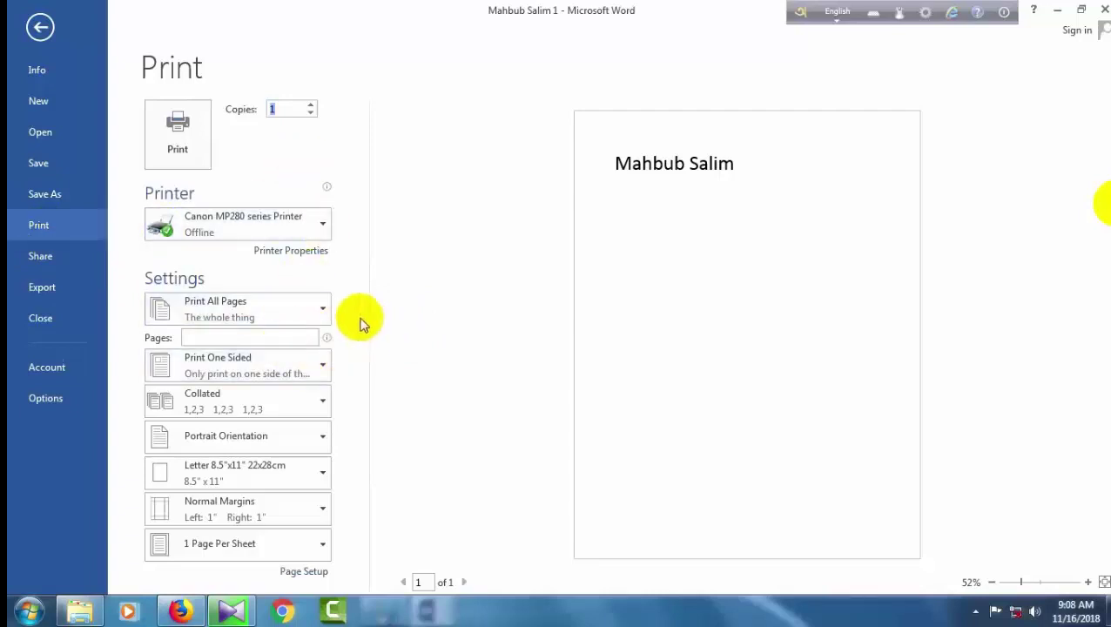
click(44, 257)
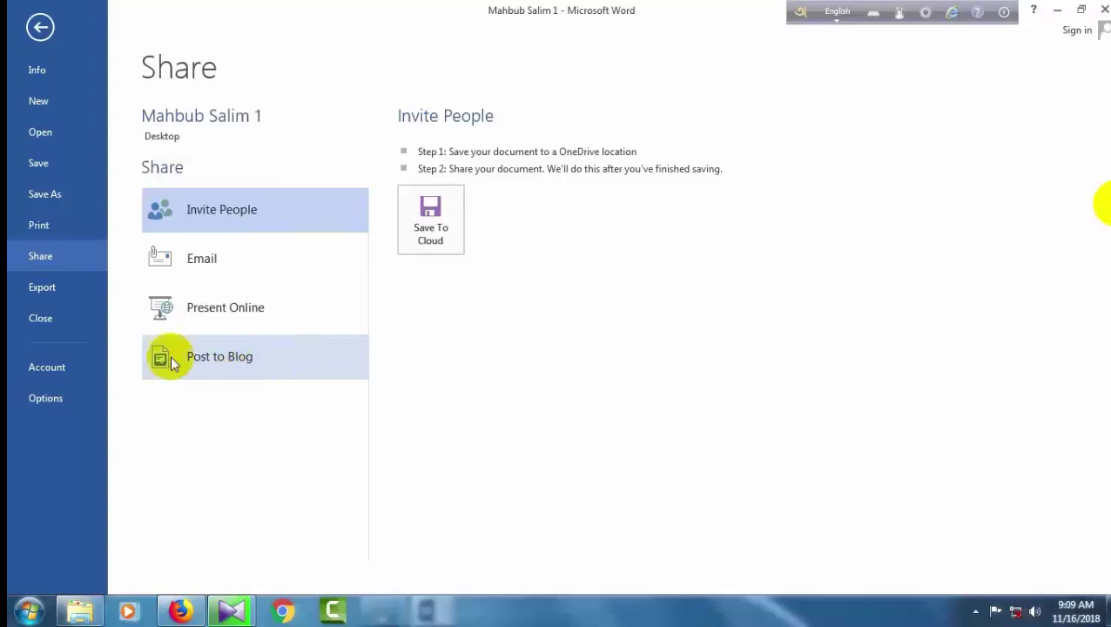
Step: Open the Export page offering Create PDF/XPS Document and Change File Type
click(52, 288)
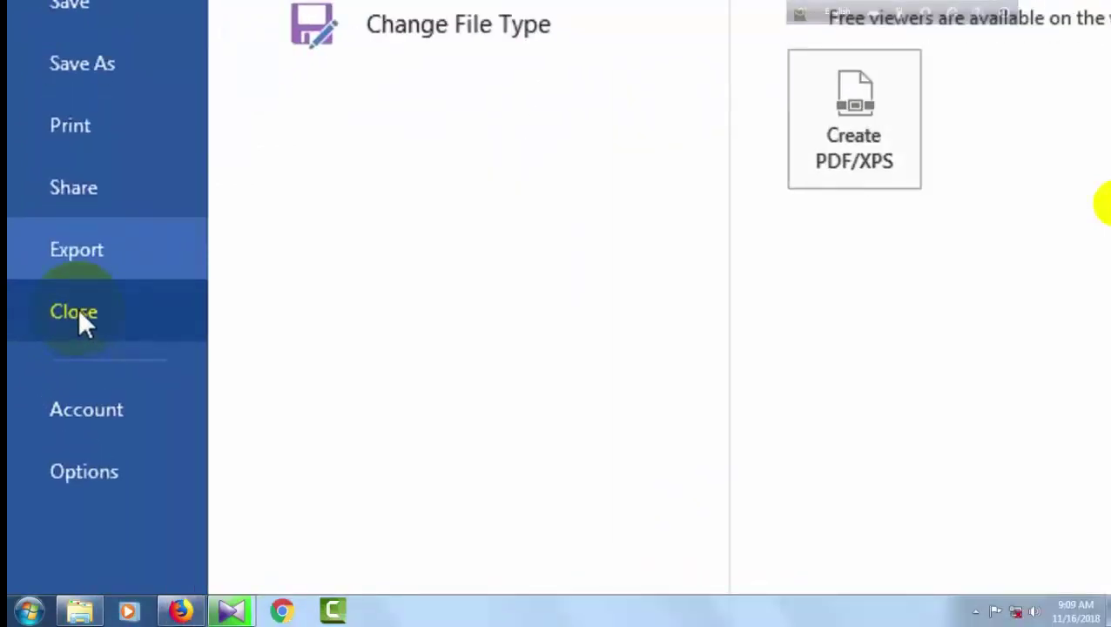
Step: Close the saved document, then restore down and re-maximize the blank Document3 window
click(78, 313)
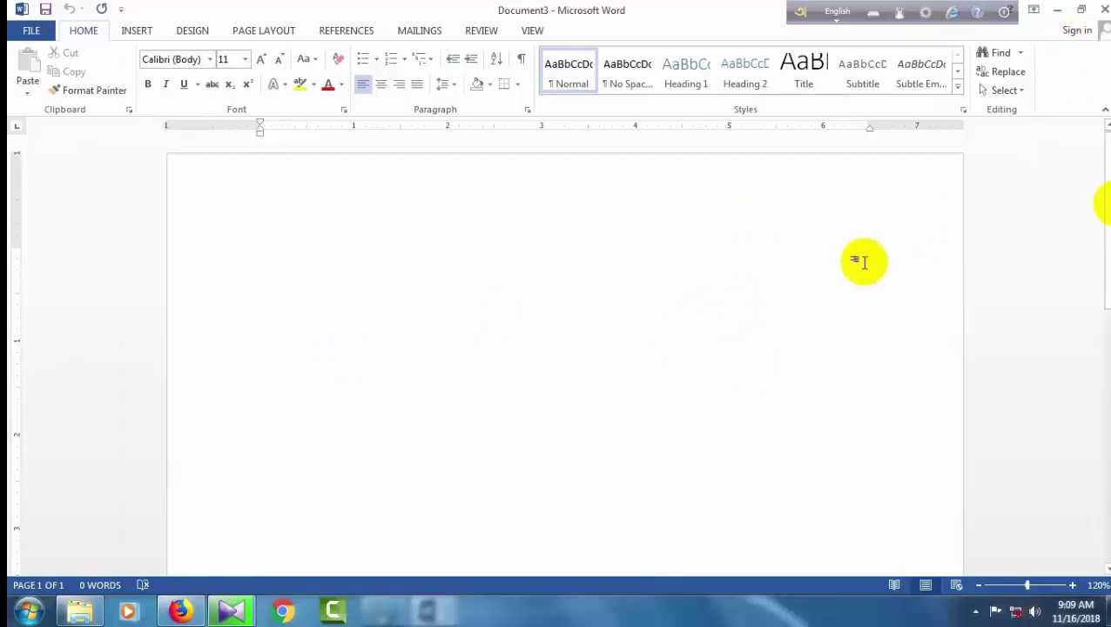
click(1082, 11)
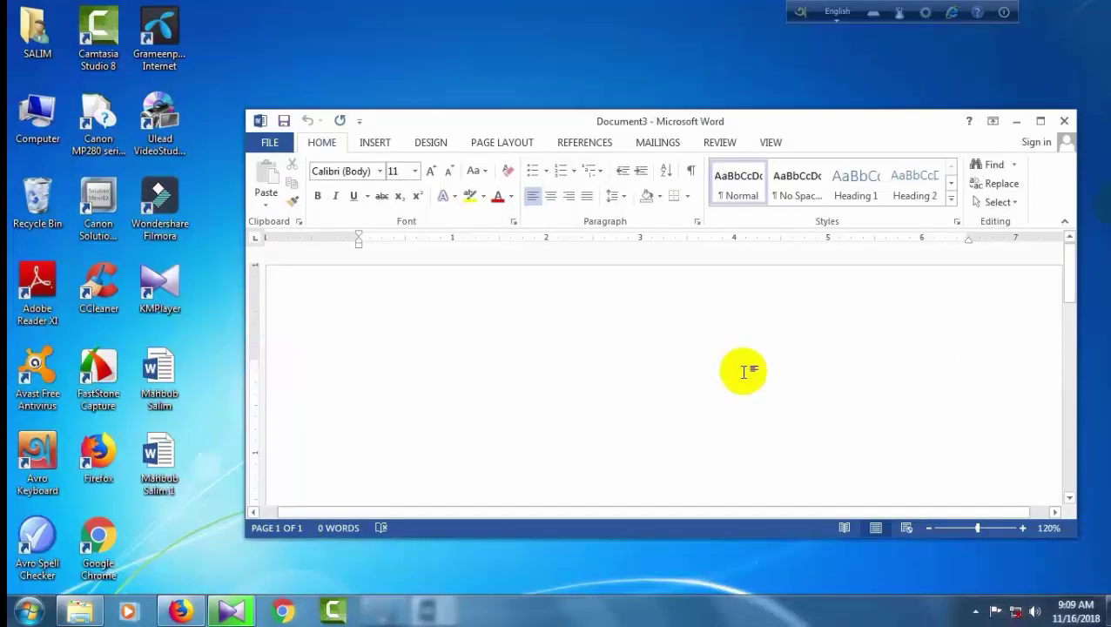
click(1040, 124)
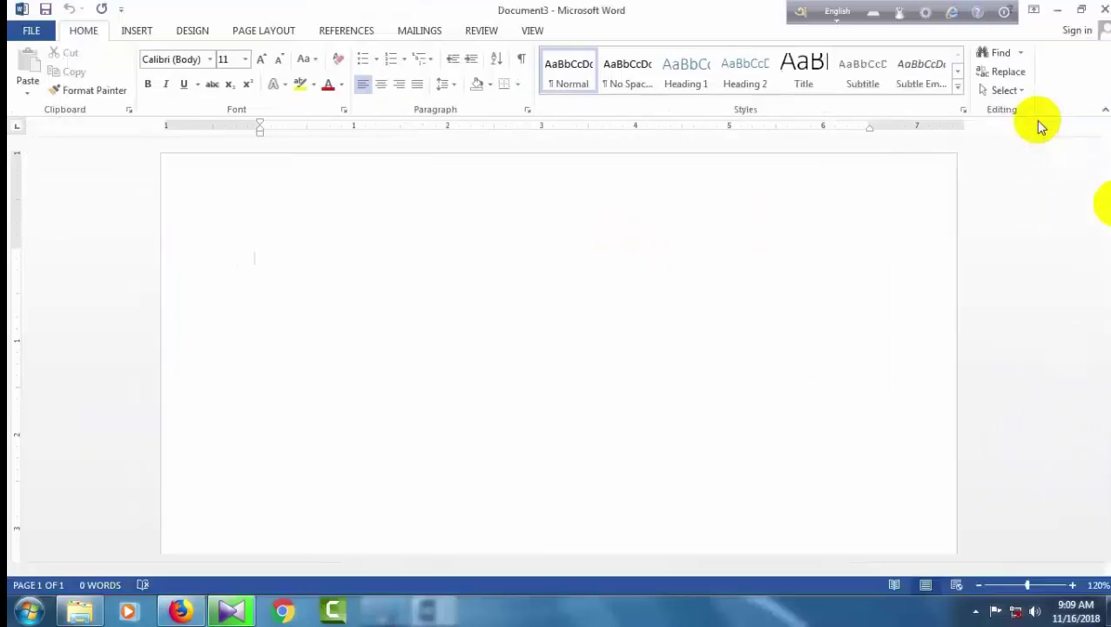
Step: Minimize the blank Document3 window so the Windows desktop shows
click(1058, 12)
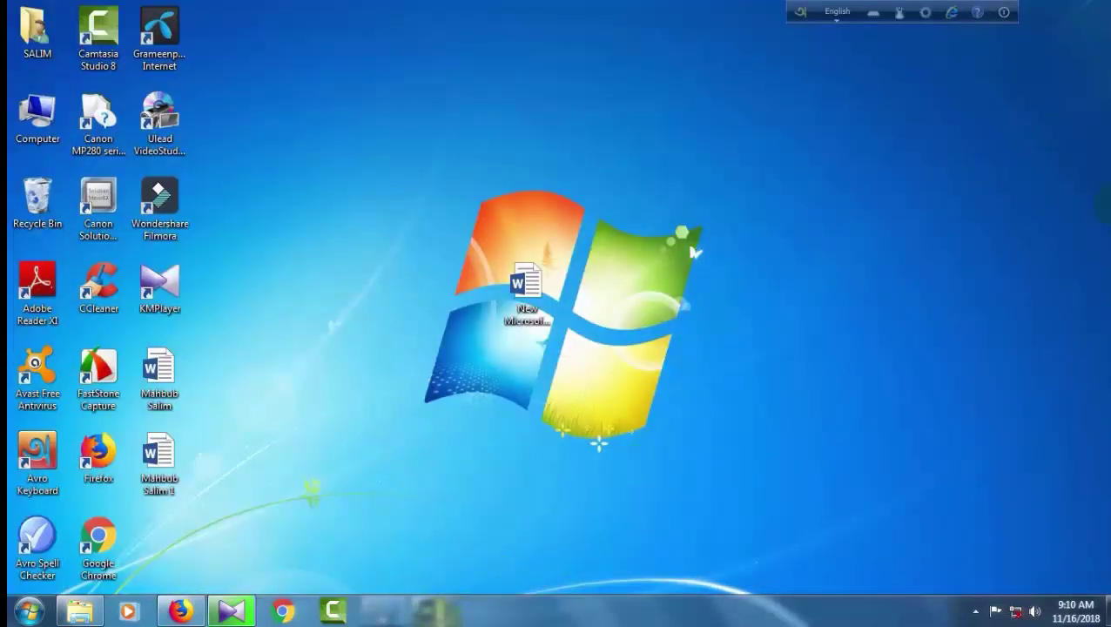
Step: Restore Document3 from its taskbar thumbnail, dismiss the SMS message, and show hidden tray icons
mouse_move(434, 611)
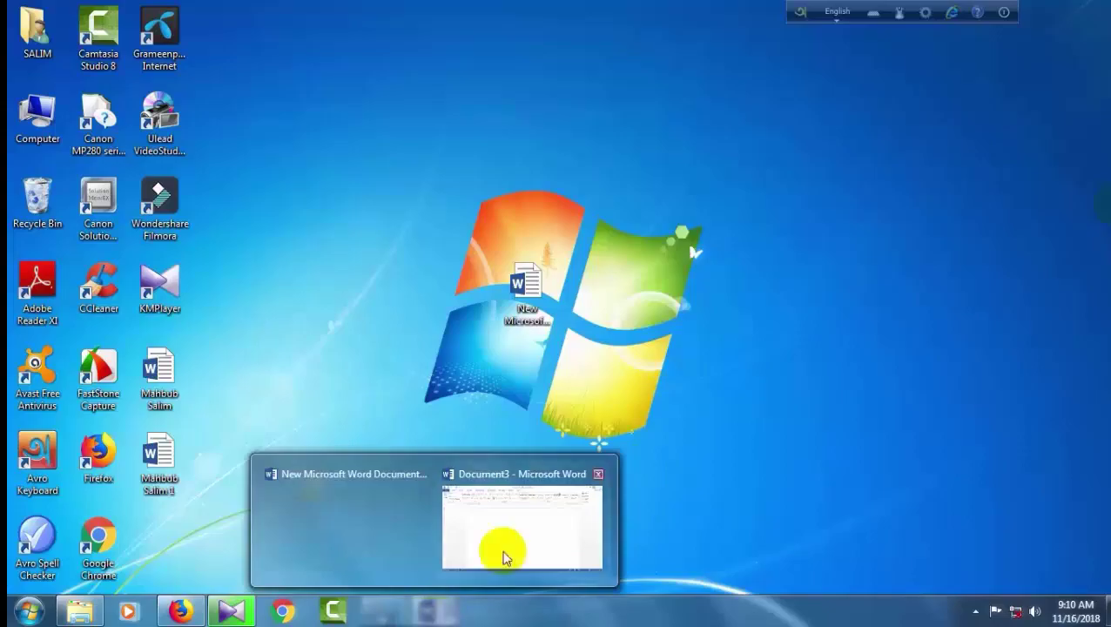
click(513, 516)
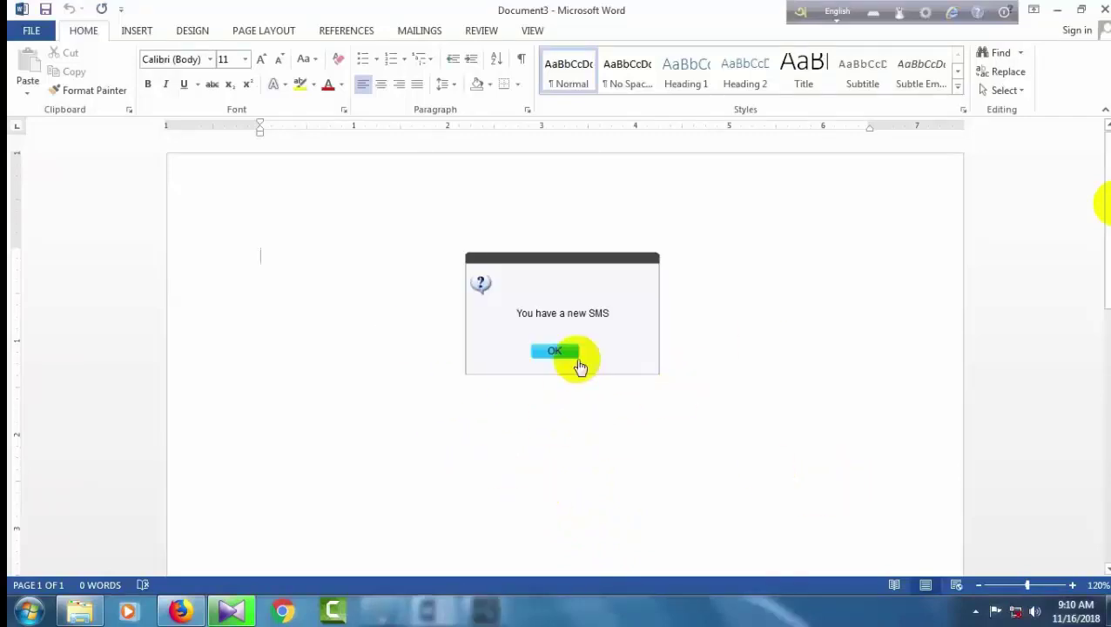
click(557, 351)
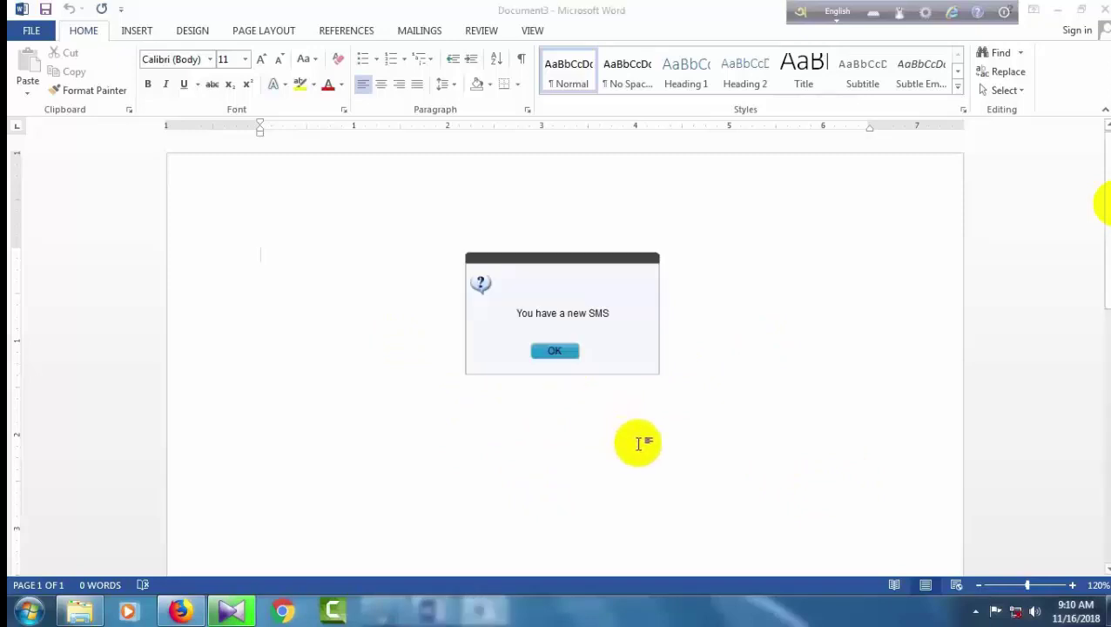
click(559, 352)
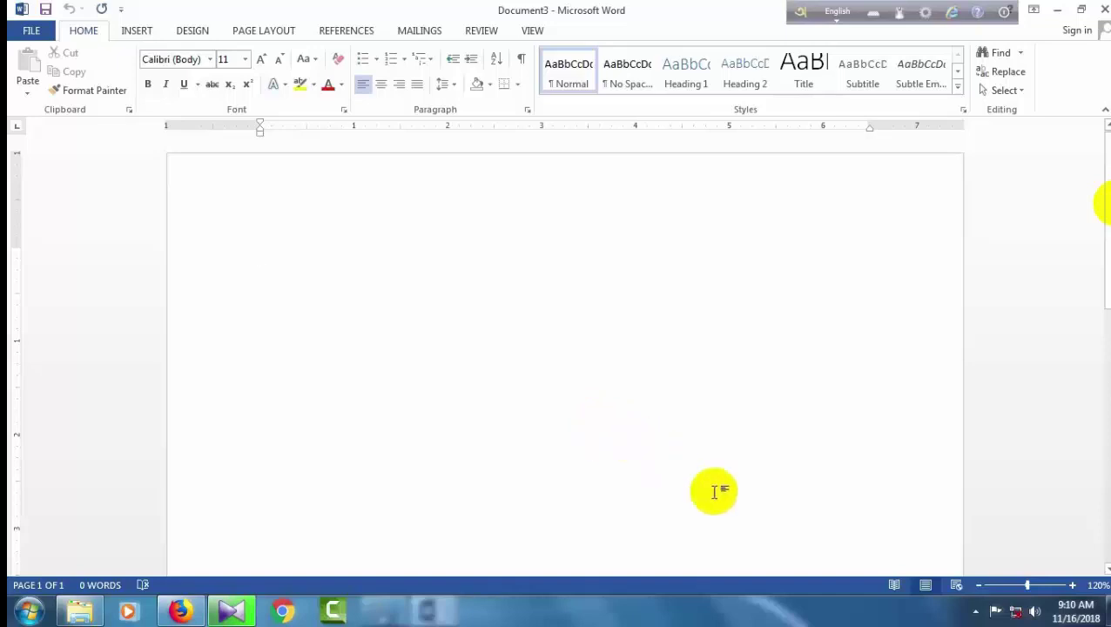
click(975, 611)
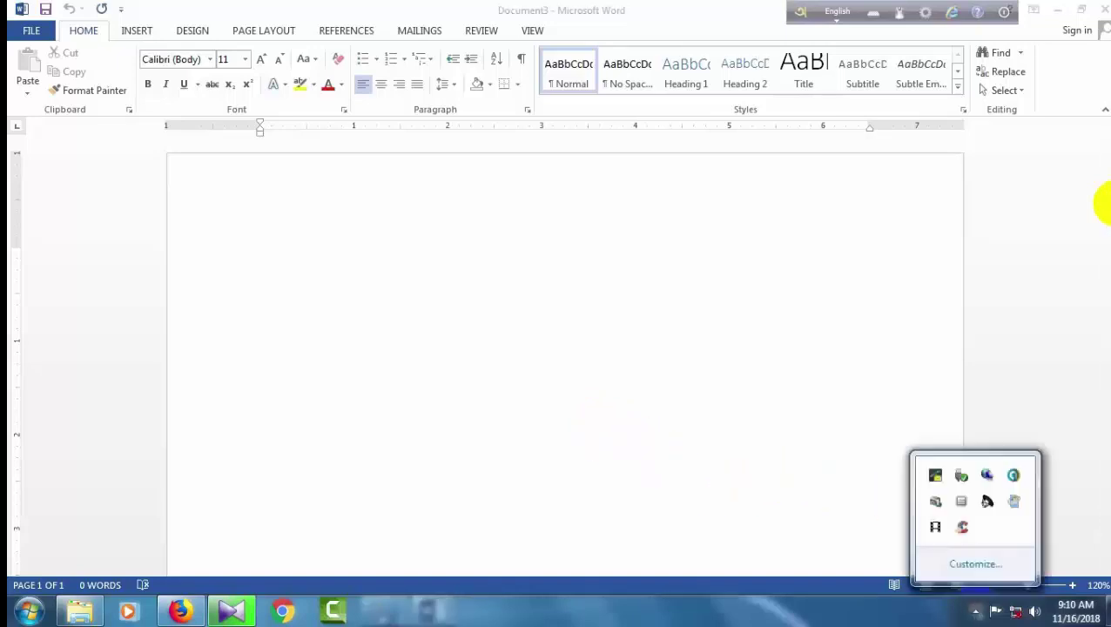